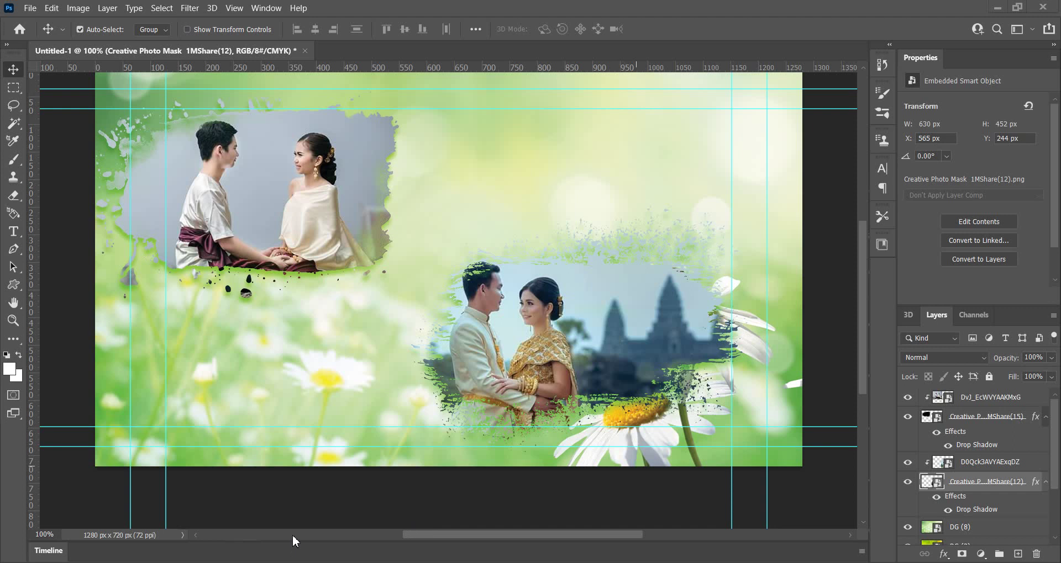
Delete everything from the top couple photo layer down to the MShare(12) mask layer
scroll(474, 393, "up", 3)
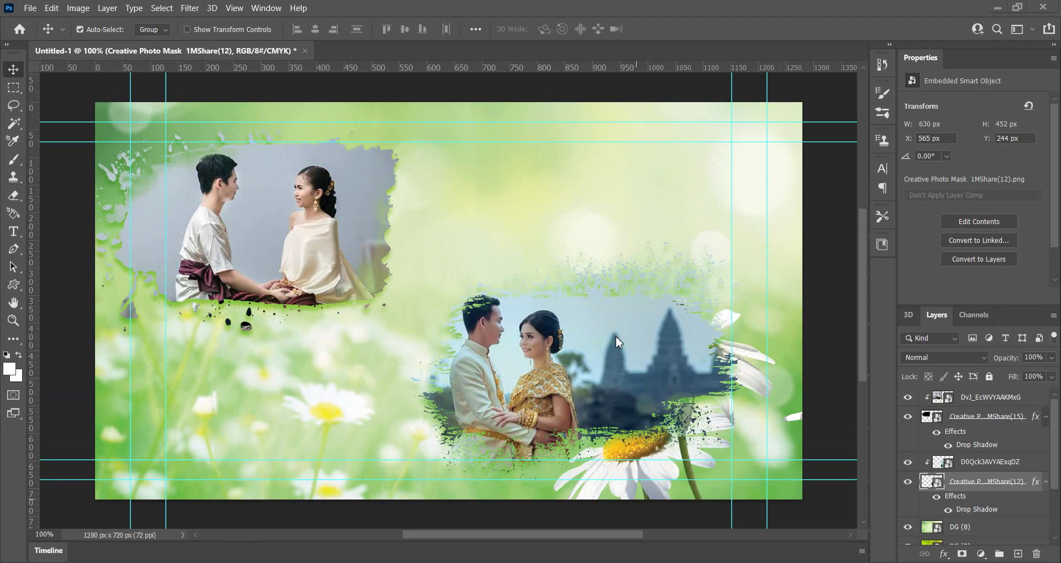
scroll(944, 461, "down", 2)
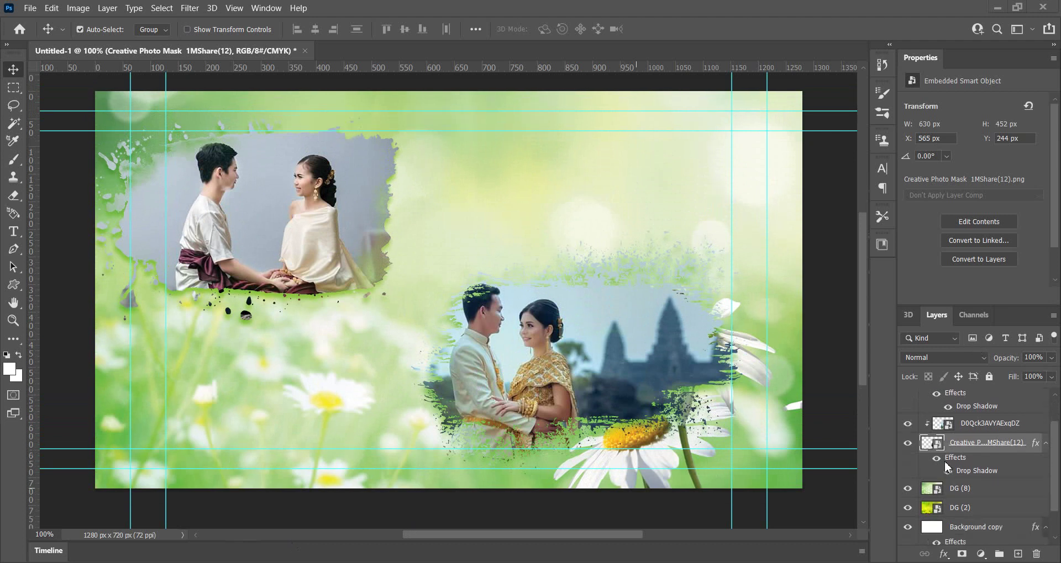
scroll(944, 460, "up", 2)
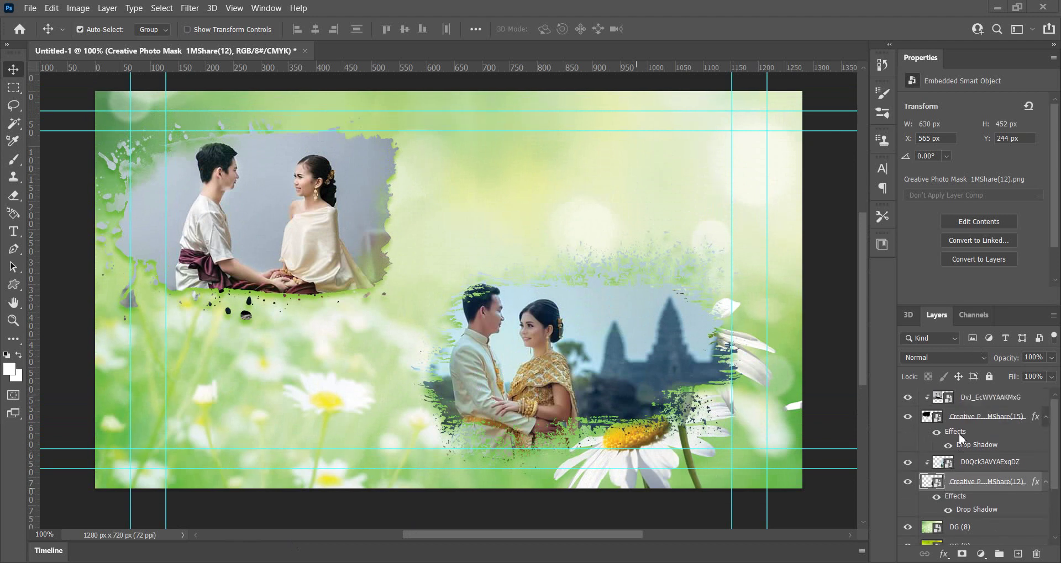
left_click(983, 398)
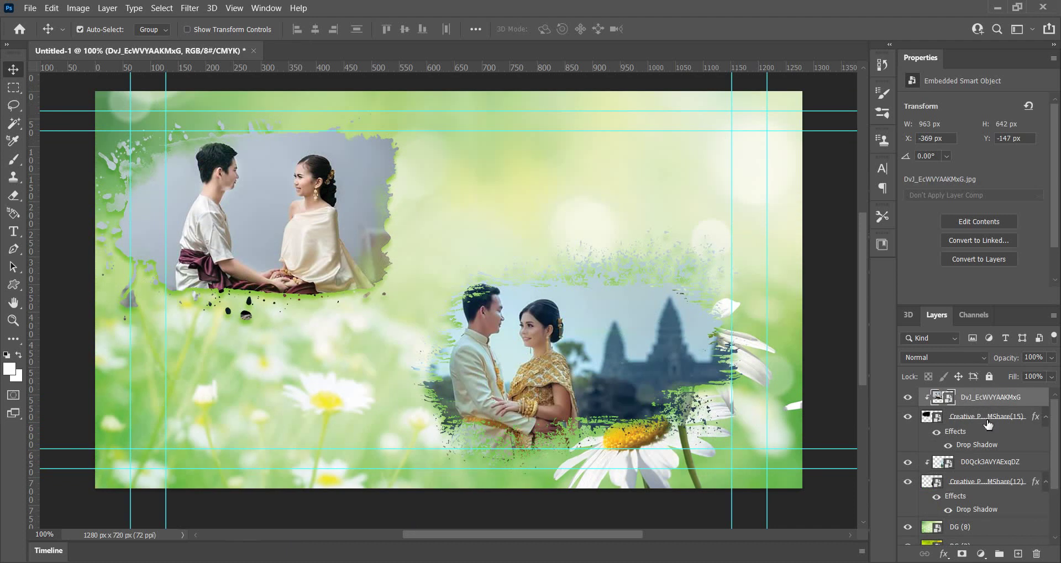
scroll(986, 428, "down", 3)
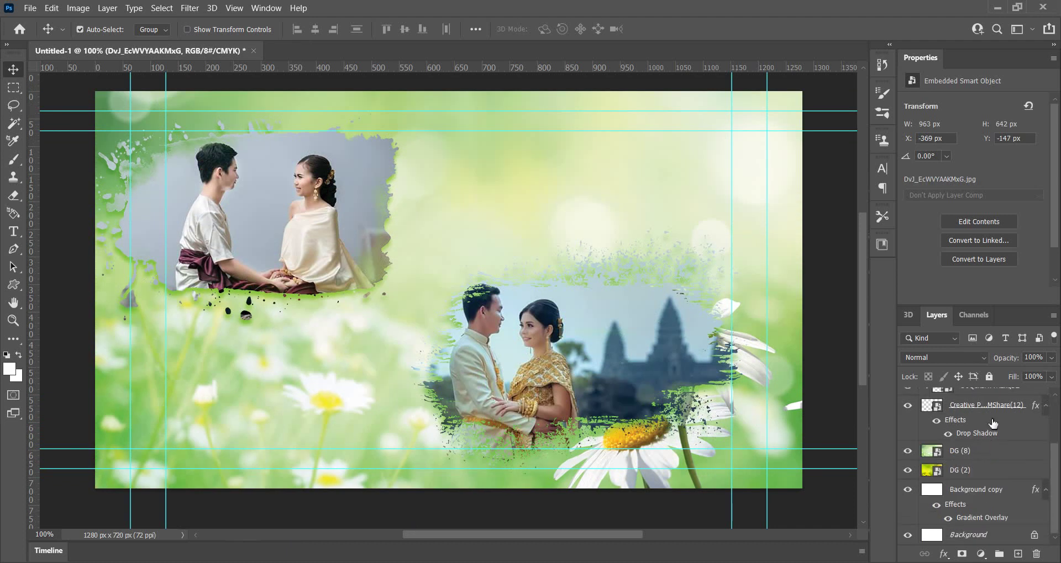
left_click(994, 412, "shift")
key("Delete")
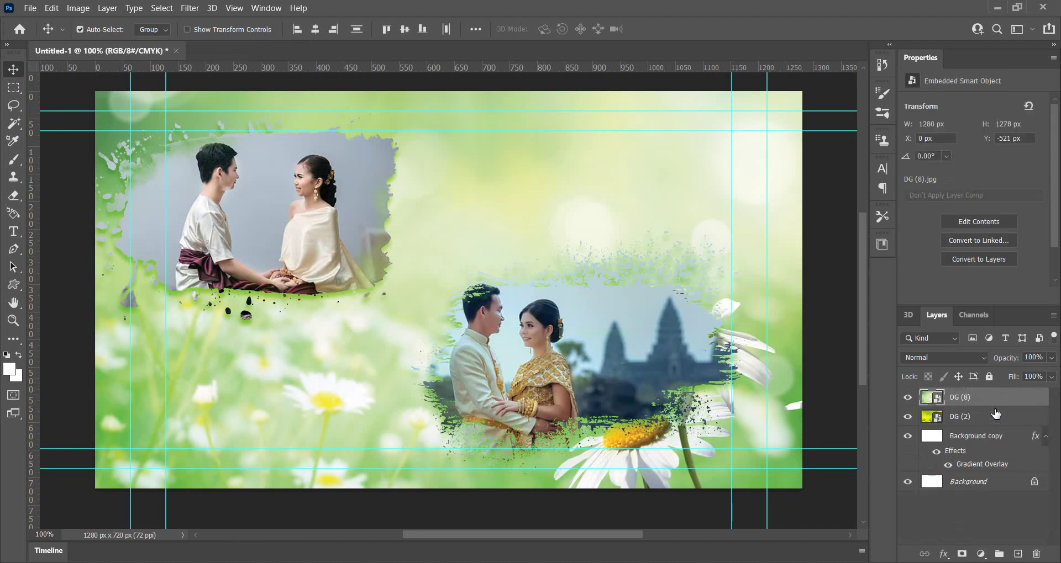
scroll(519, 419, "up", 2)
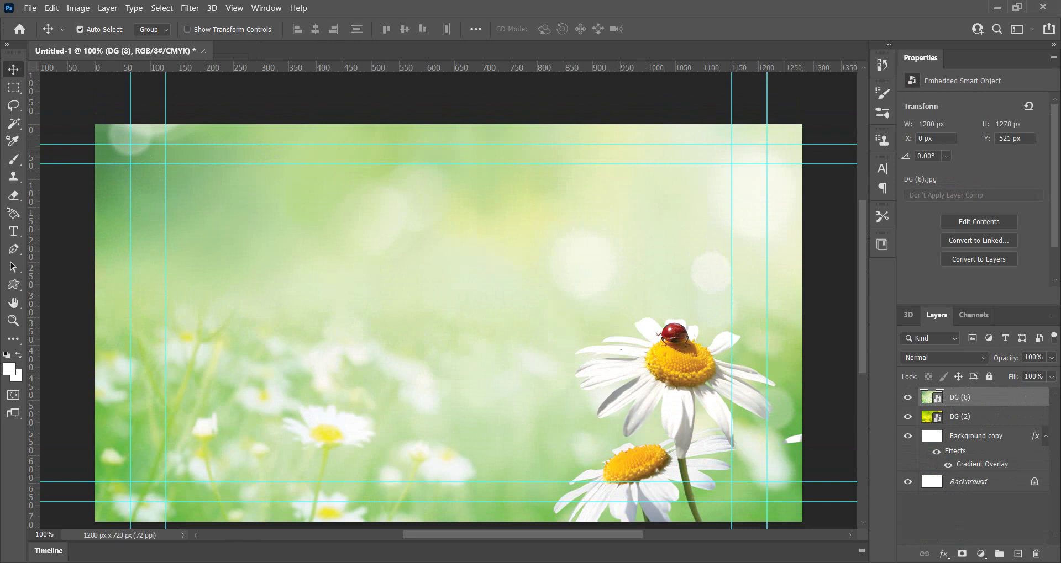
left_click(73, 492)
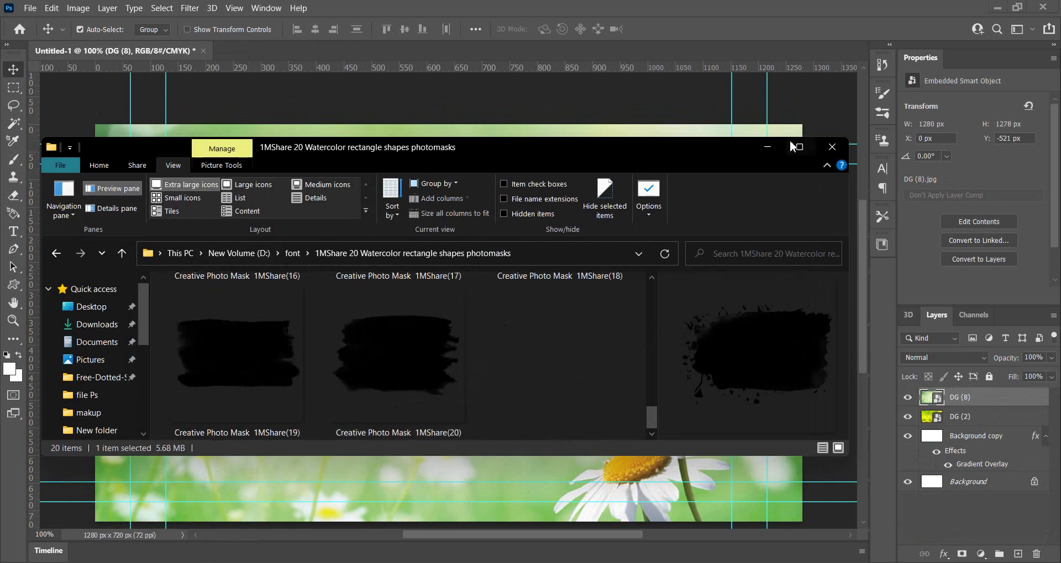
Maximize the photomasks folder and preview masks 1MShare(17), (13), (14), (15), (9), (10), (11)
left_click(800, 148)
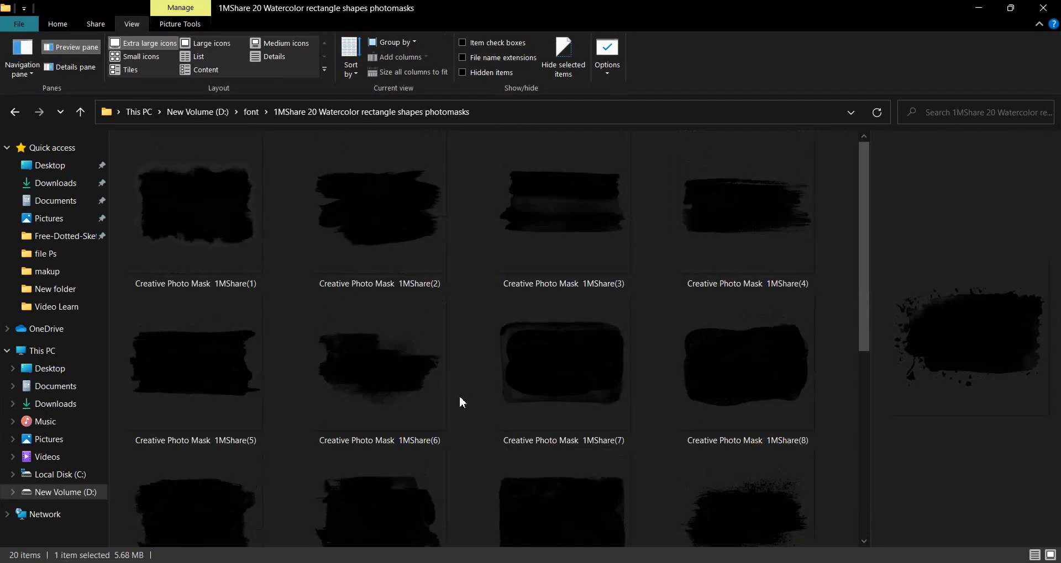
left_click(724, 487)
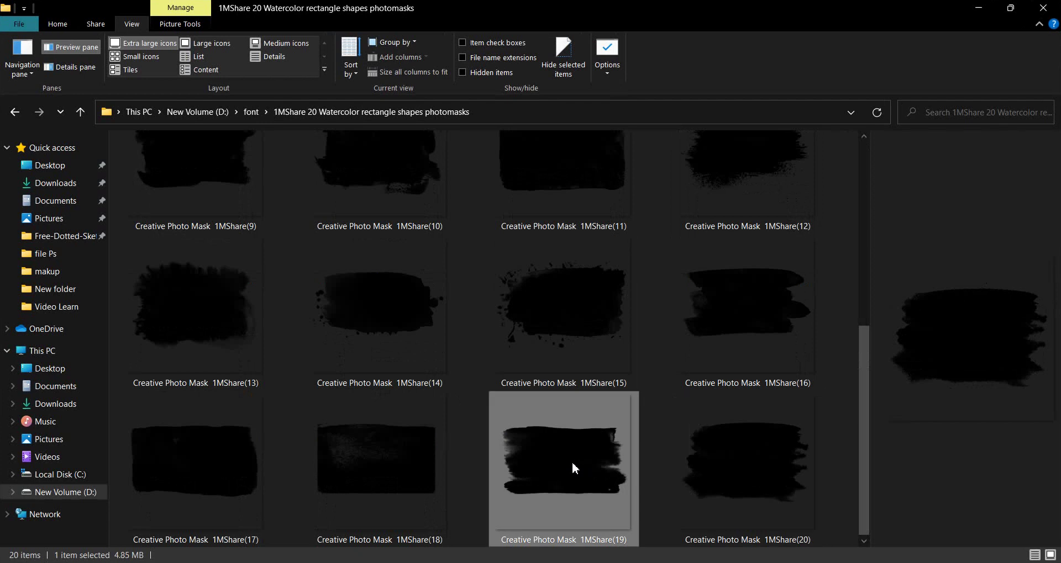
left_click(195, 459)
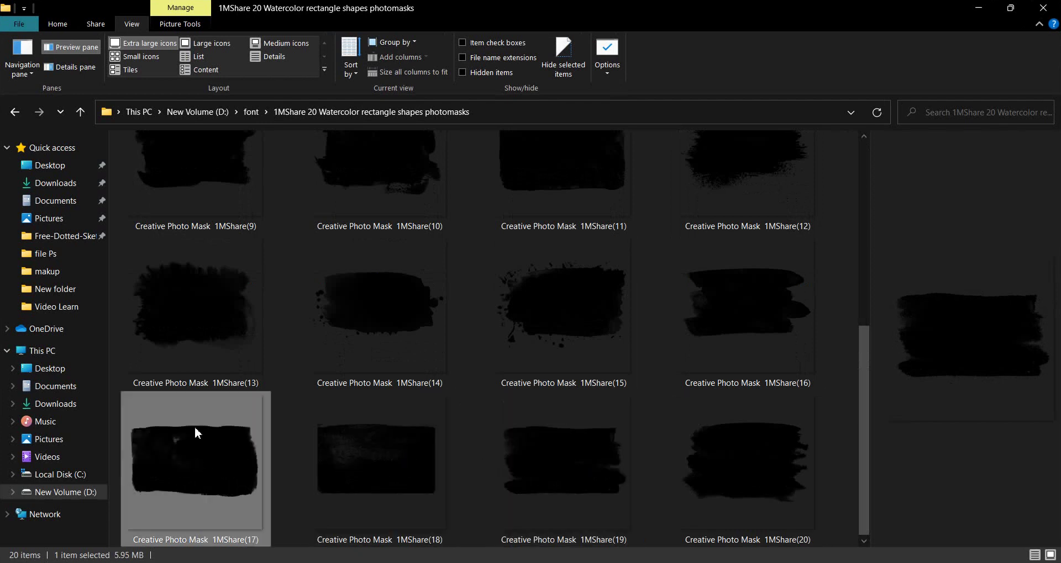
left_click(199, 356)
left_click(365, 315)
left_click(508, 297)
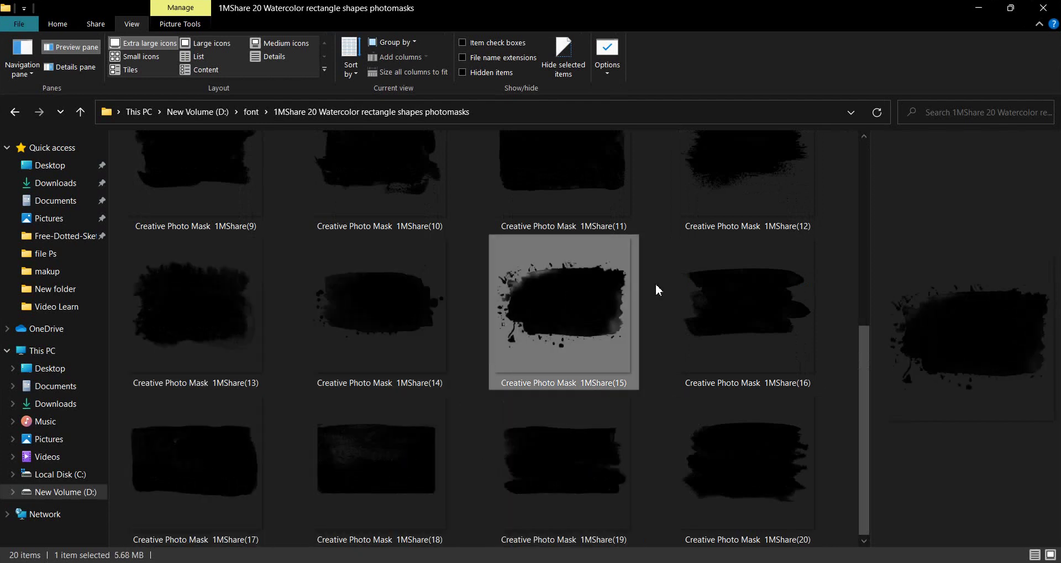
left_click(656, 283)
left_click(193, 288)
scroll(205, 265, "up", 1)
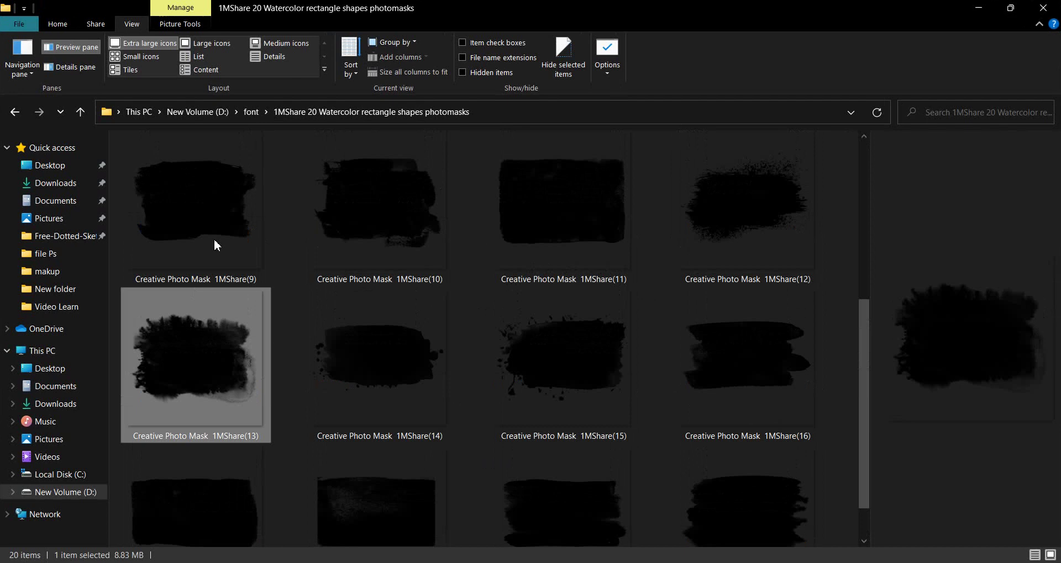
left_click(214, 240)
left_click(360, 202)
left_click(595, 184)
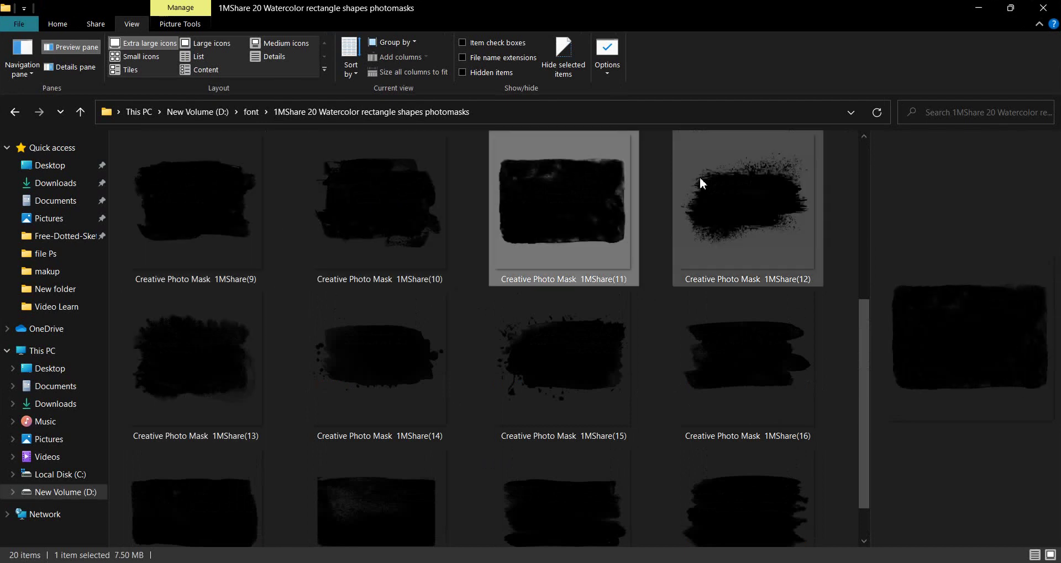
Compare masks 1MShare(12), (4), (3), (2), (1) and choose Creative Photo Mask 1MShare(2)
left_click(699, 178)
scroll(646, 215, "up", 5)
left_click(658, 204)
left_click(690, 192)
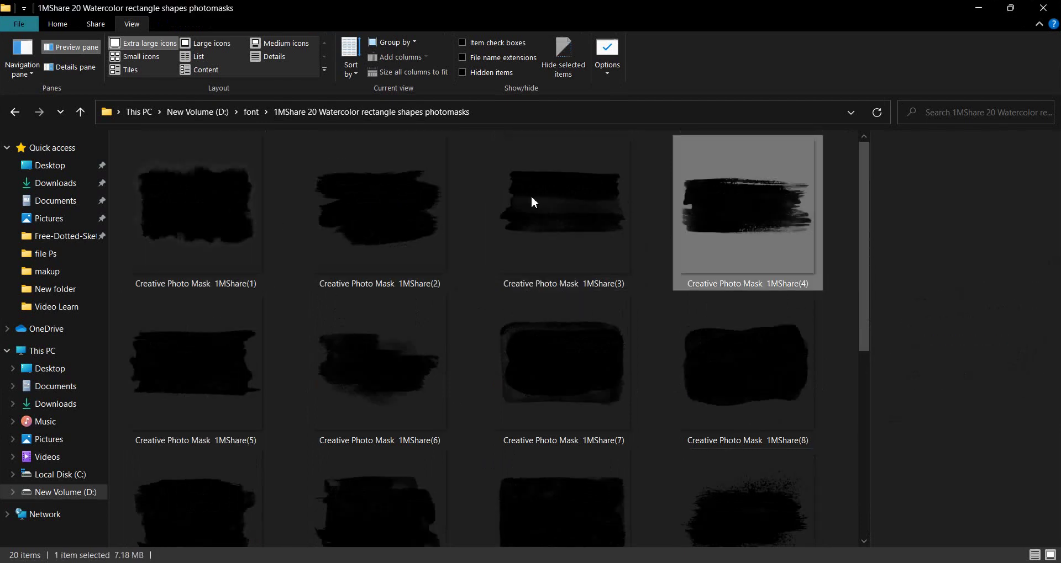
left_click(520, 196)
left_click(359, 199)
left_click(243, 198)
left_click(360, 175)
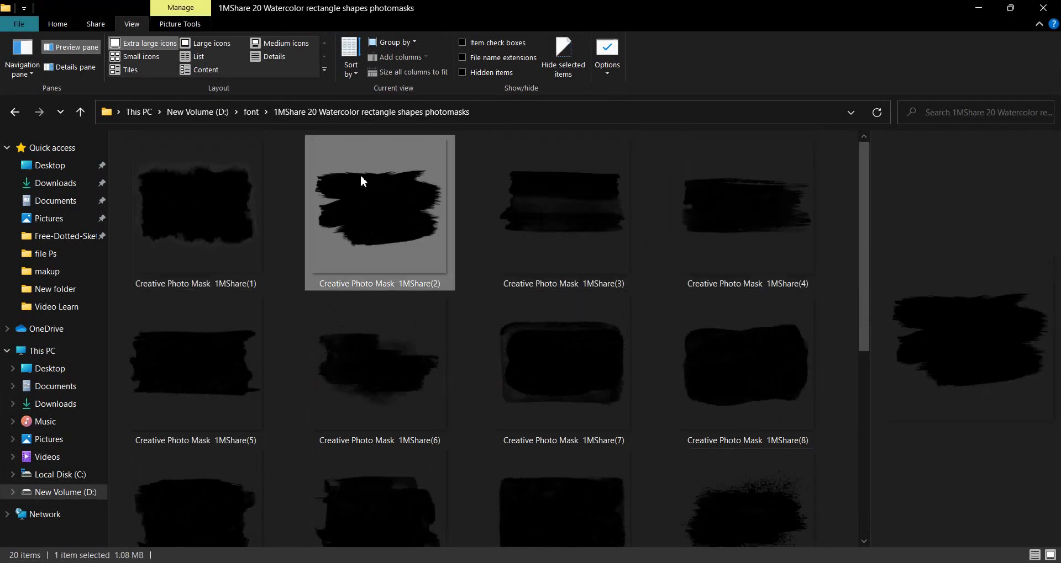
left_click(187, 179)
left_click(334, 183)
left_click(1015, 8)
Place Creative Photo Mask 1MShare(2) at 39% scale in the upper left of the design
mouse_move(371, 343)
left_mouse_down()
mouse_move(403, 377)
mouse_move(359, 494)
left_mouse_up()
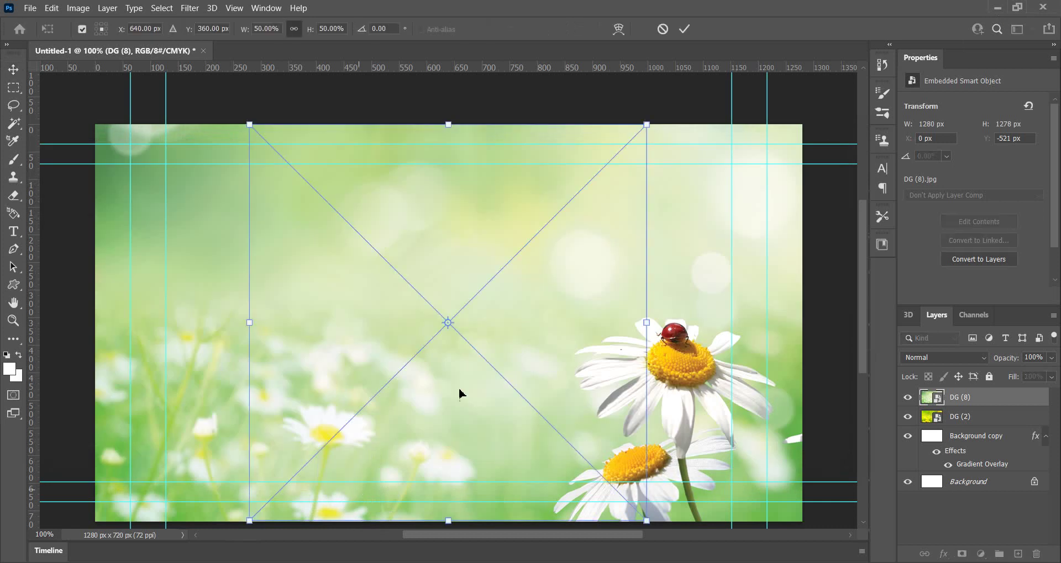
left_click_drag(583, 318, 568, 303)
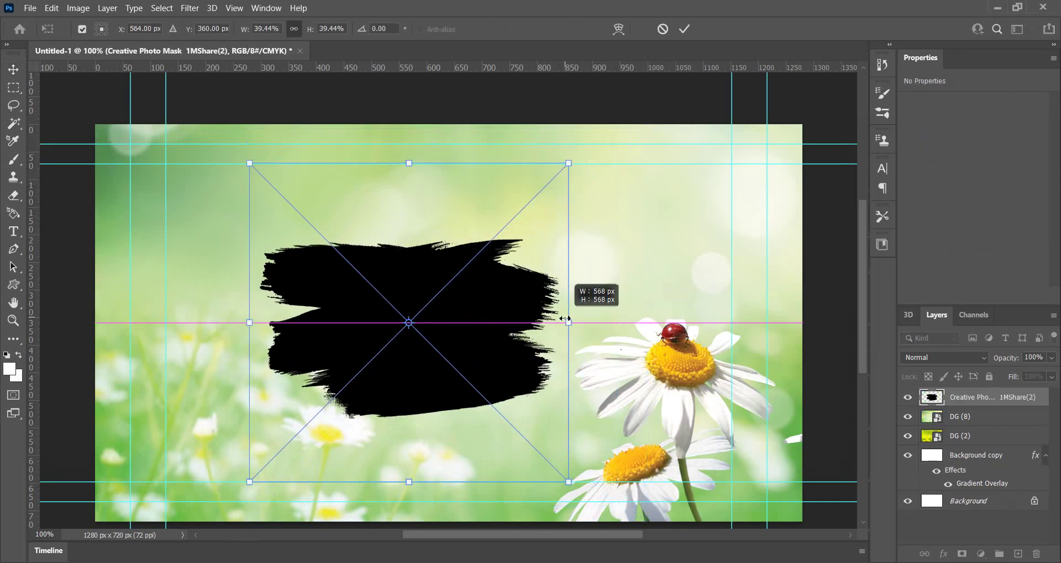
left_click_drag(479, 372, 360, 319)
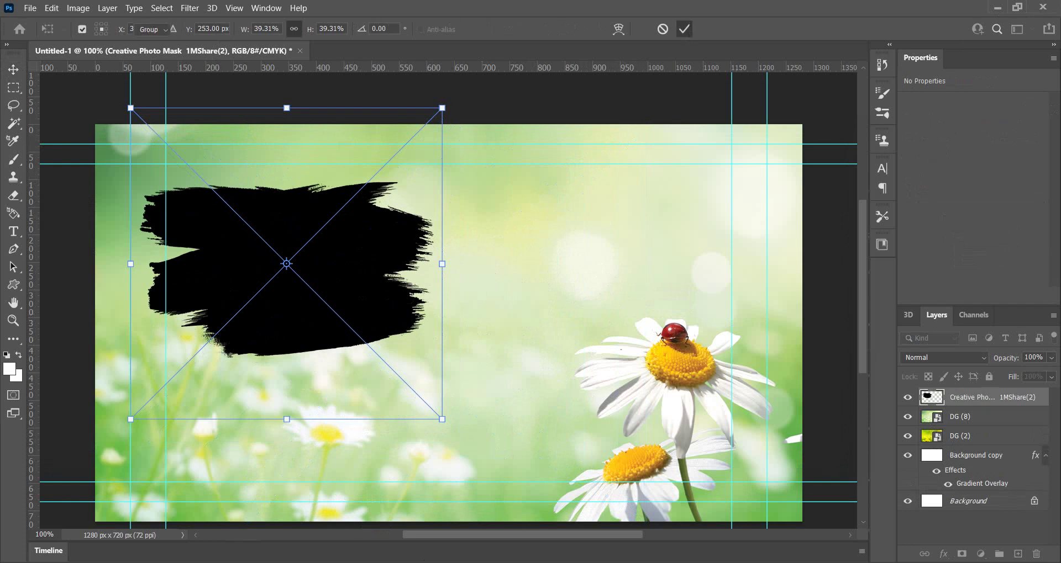
key("Return")
left_click(334, 536)
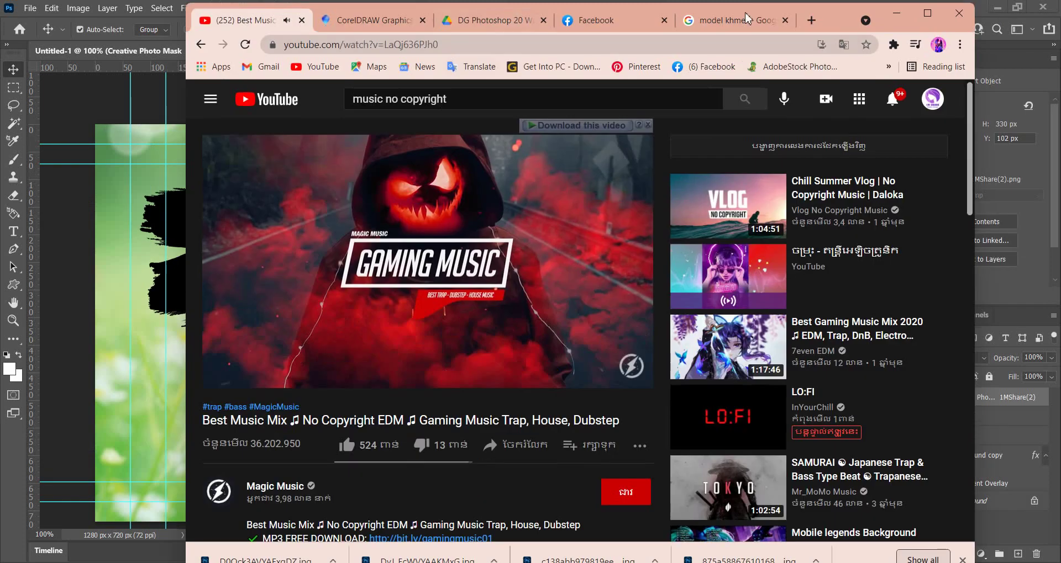
Show the model khmer results and drag the downloaded couple photo into Photoshop
left_click(718, 20)
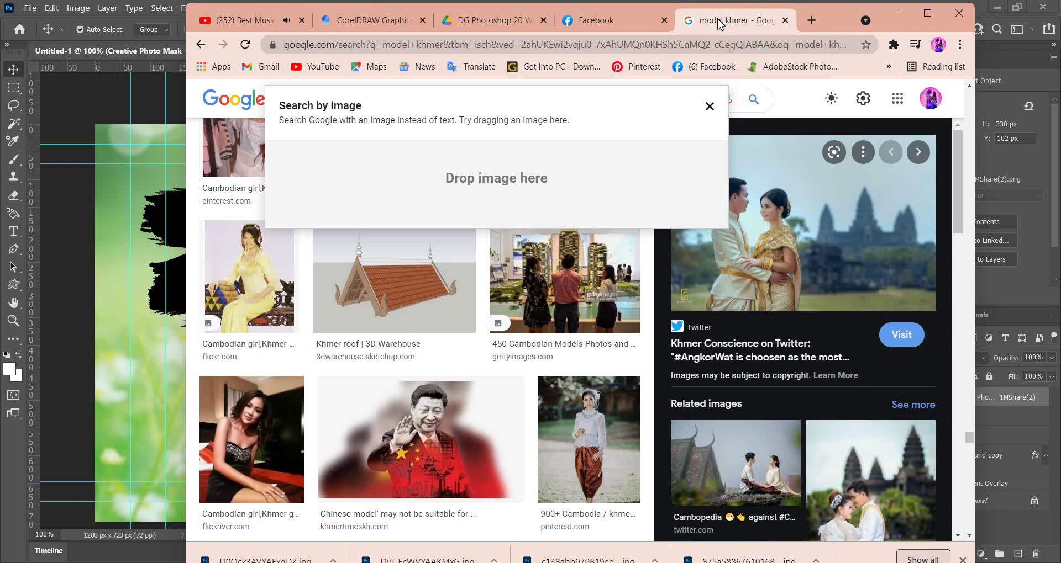
left_click(709, 107)
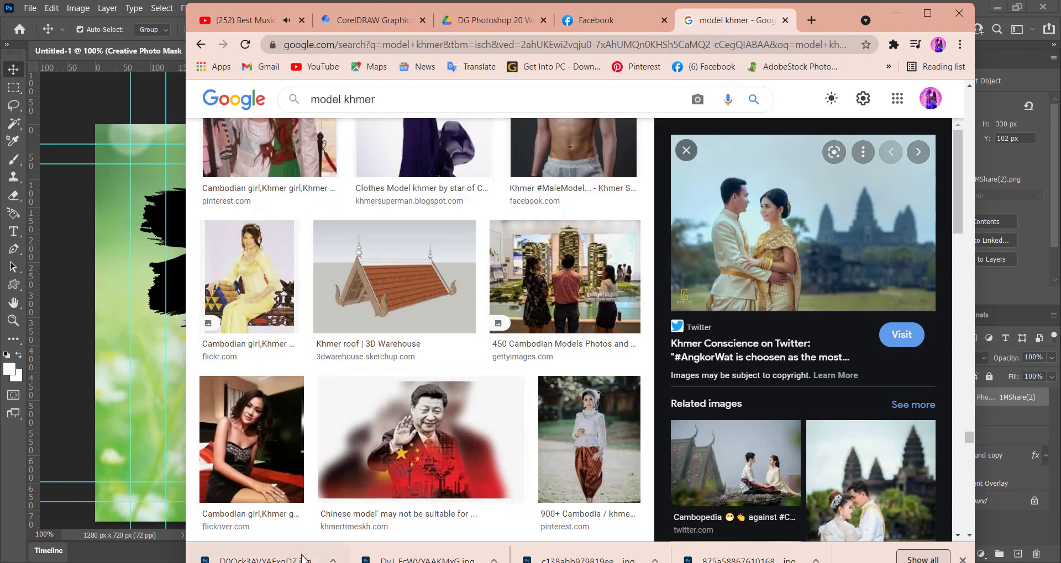
left_click_drag(364, 559, 144, 371)
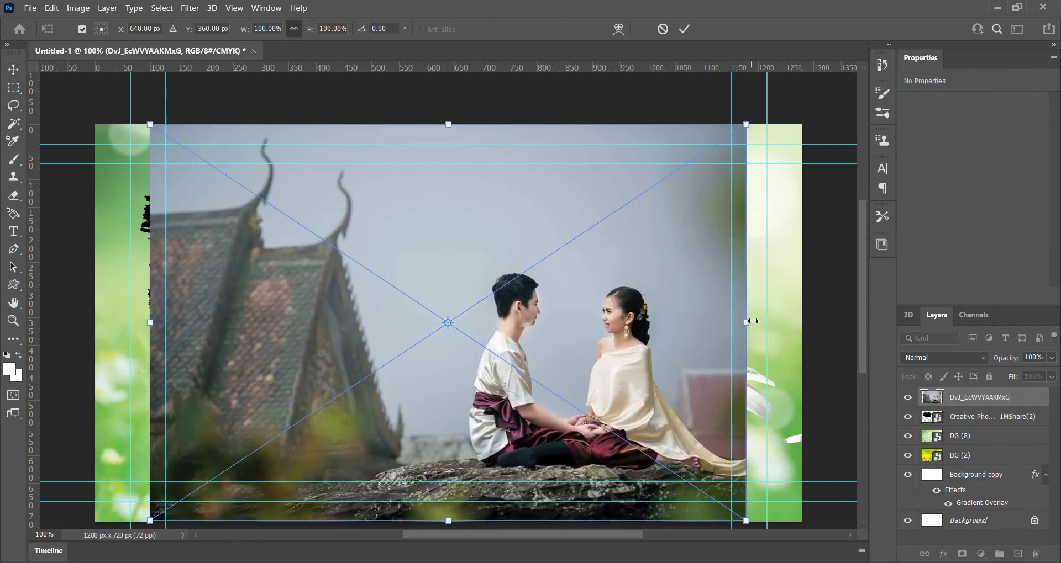
Scale the couple photo to about 59% and position it over the upper-left mask
left_click_drag(737, 315, 526, 322)
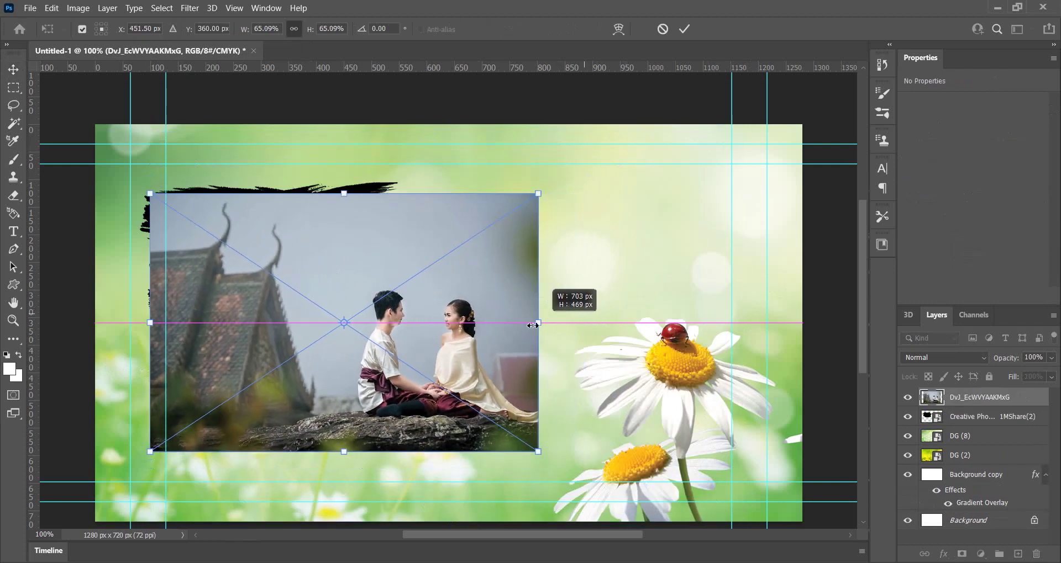
left_click_drag(429, 387, 399, 333)
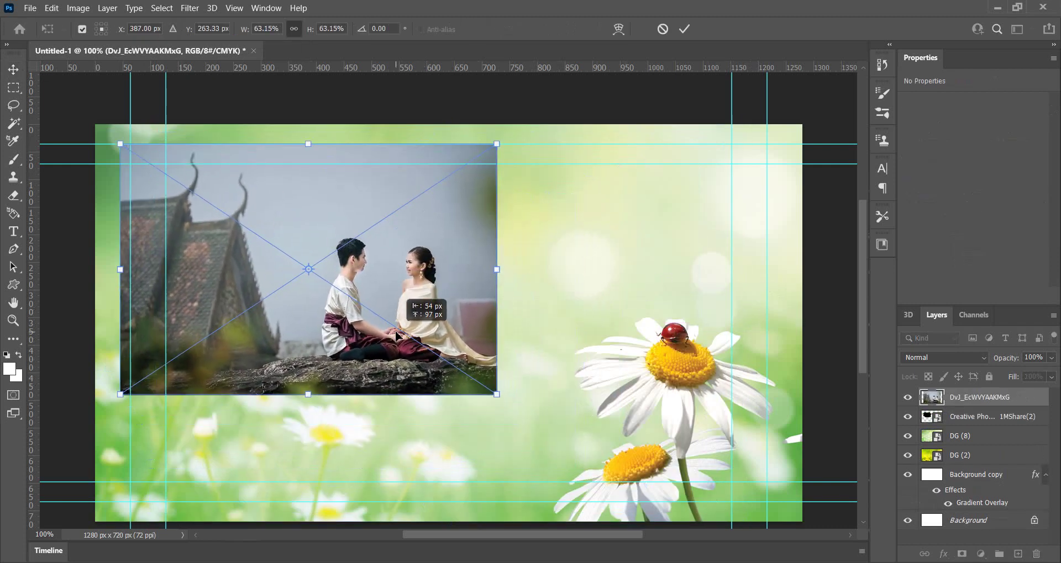
left_click_drag(496, 394, 472, 379)
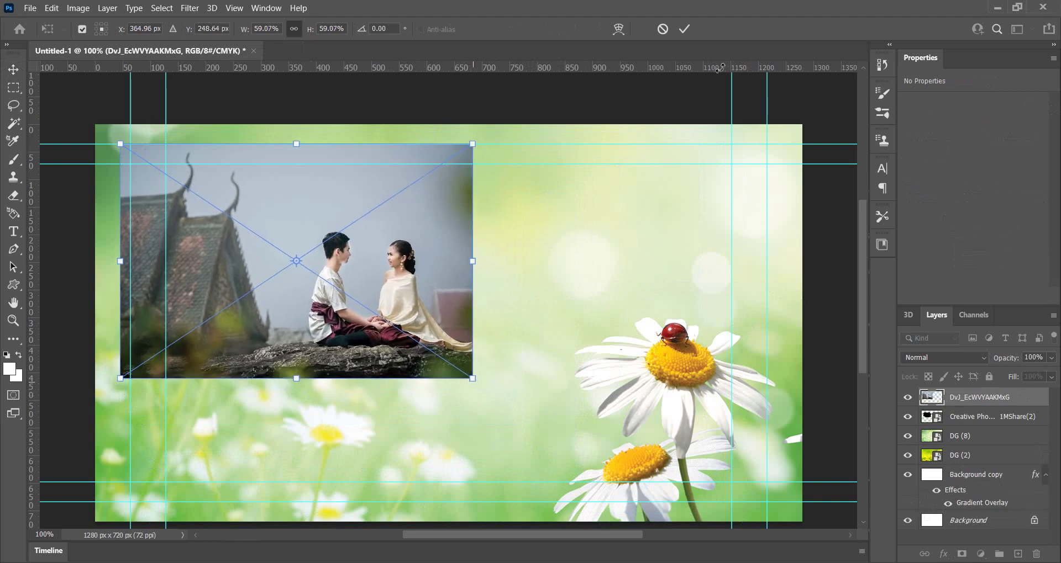
left_click(685, 30)
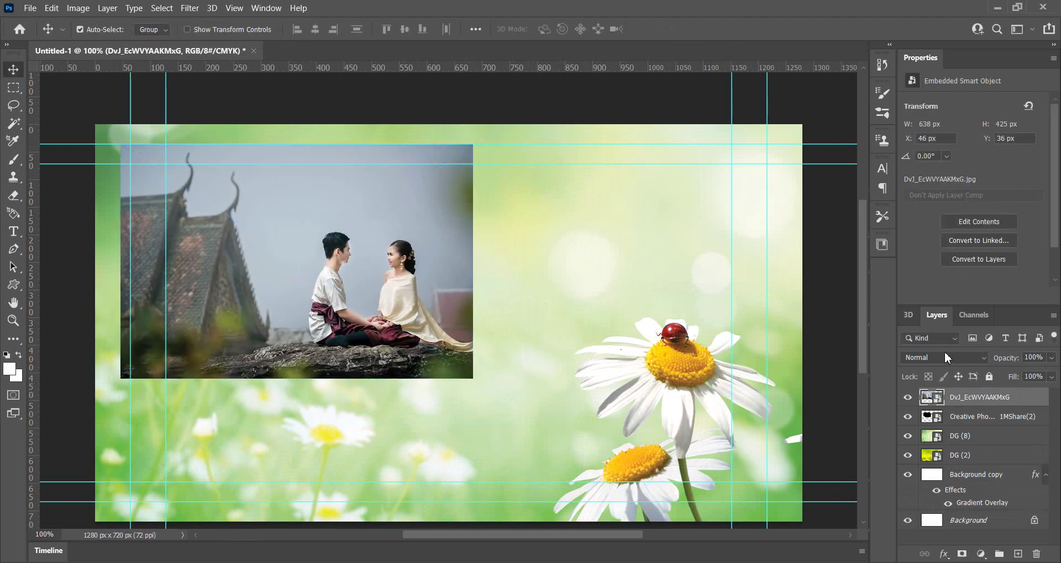
Clip the couple photo into the brush-stroke mask and shift it up-left
right_click(966, 397)
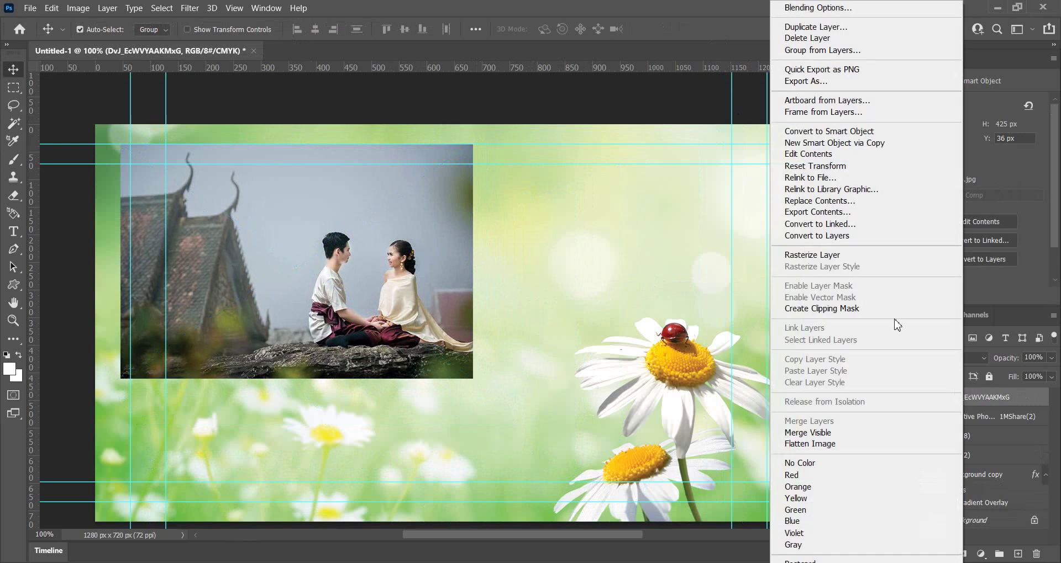
left_click(823, 310)
mouse_move(303, 261)
left_mouse_down()
mouse_move(259, 238)
mouse_move(277, 246)
left_mouse_up()
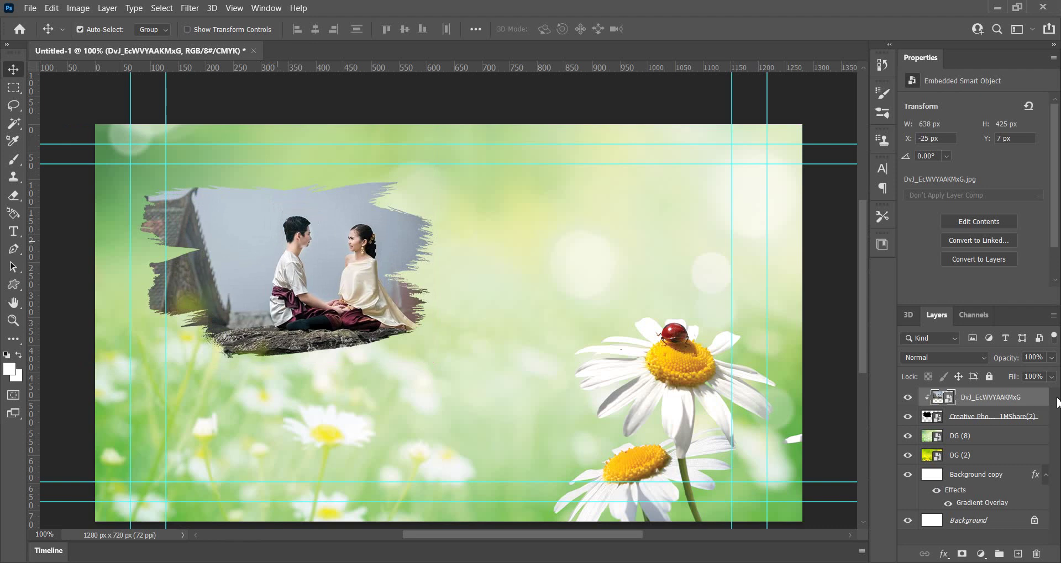
left_click(1037, 416)
Add a drop shadow to the brush mask layer, trying a pink shadow colour
double_click(1037, 415)
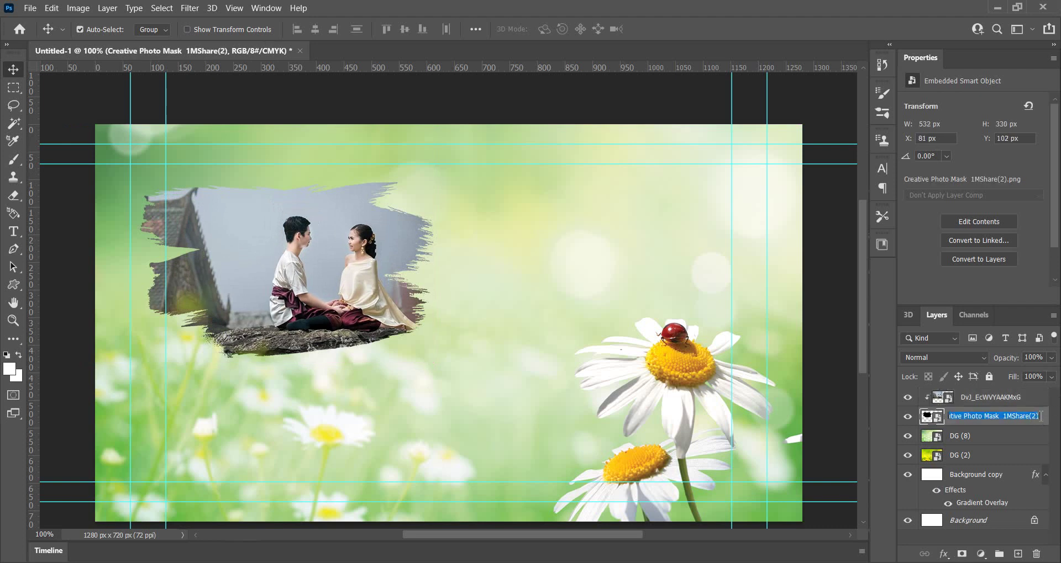
key("Return")
double_click(1048, 421)
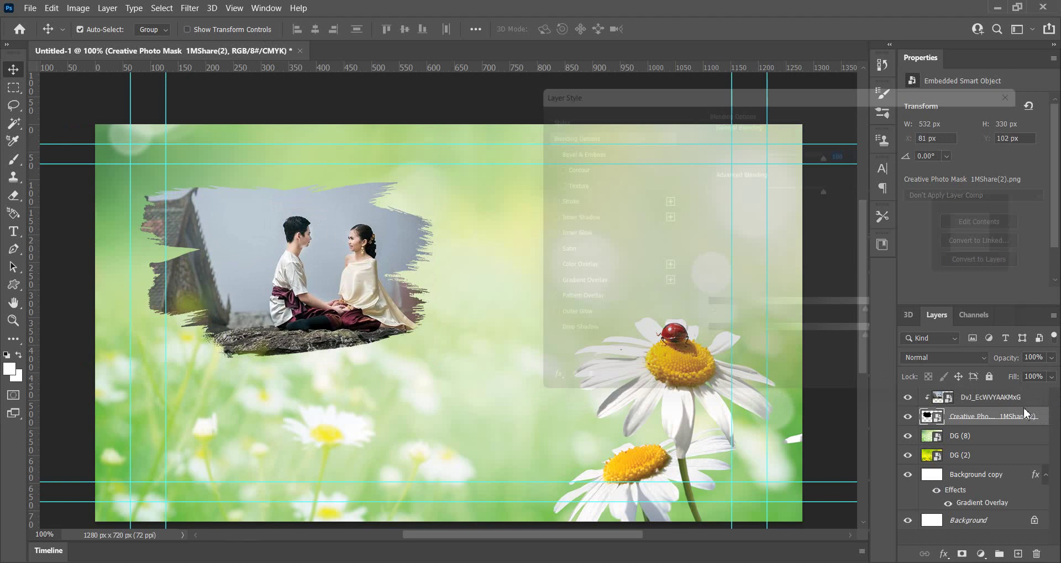
left_click(595, 346)
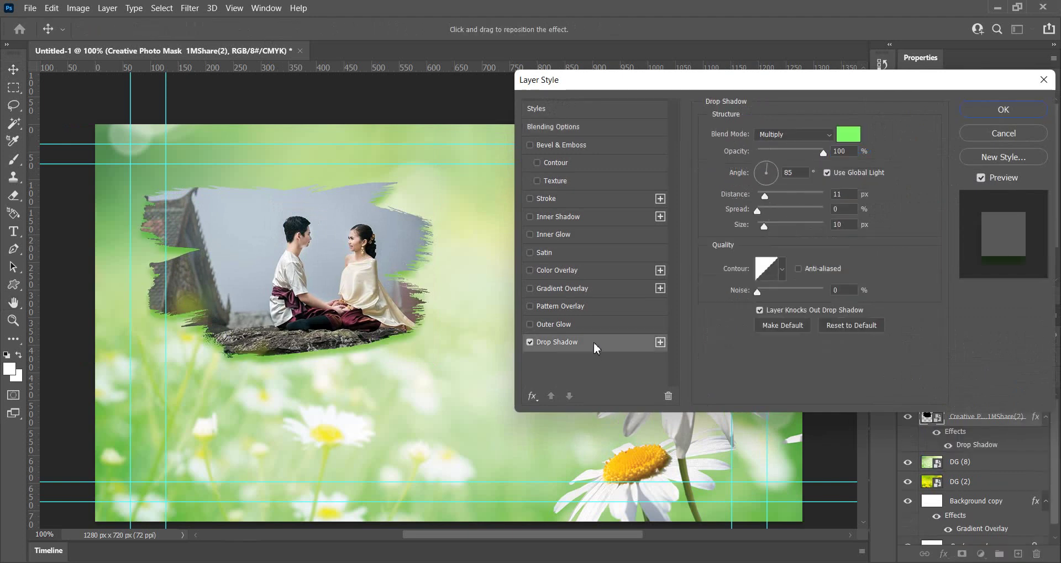
left_click(848, 134)
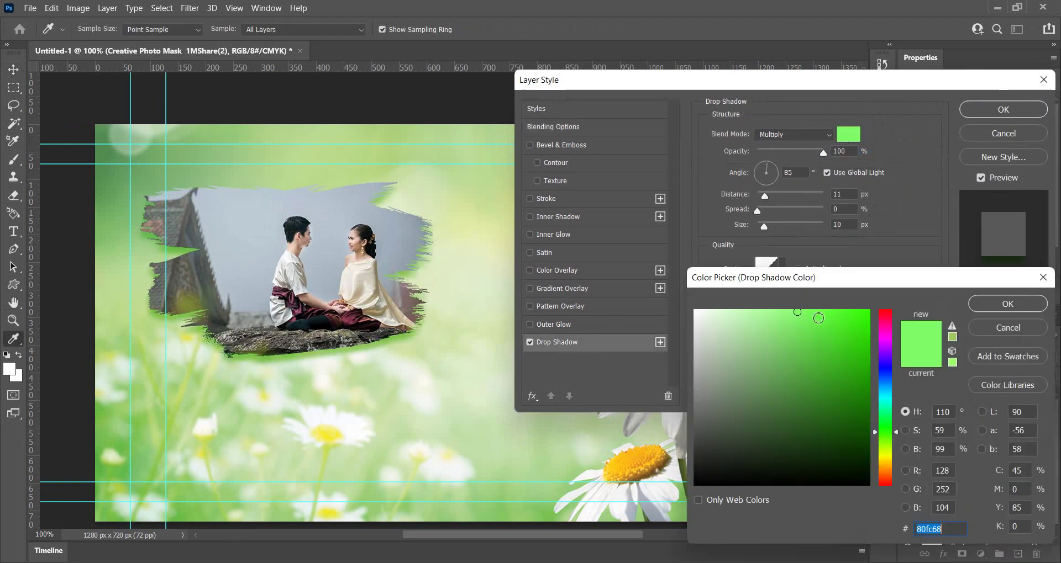
left_click_drag(840, 324, 862, 381)
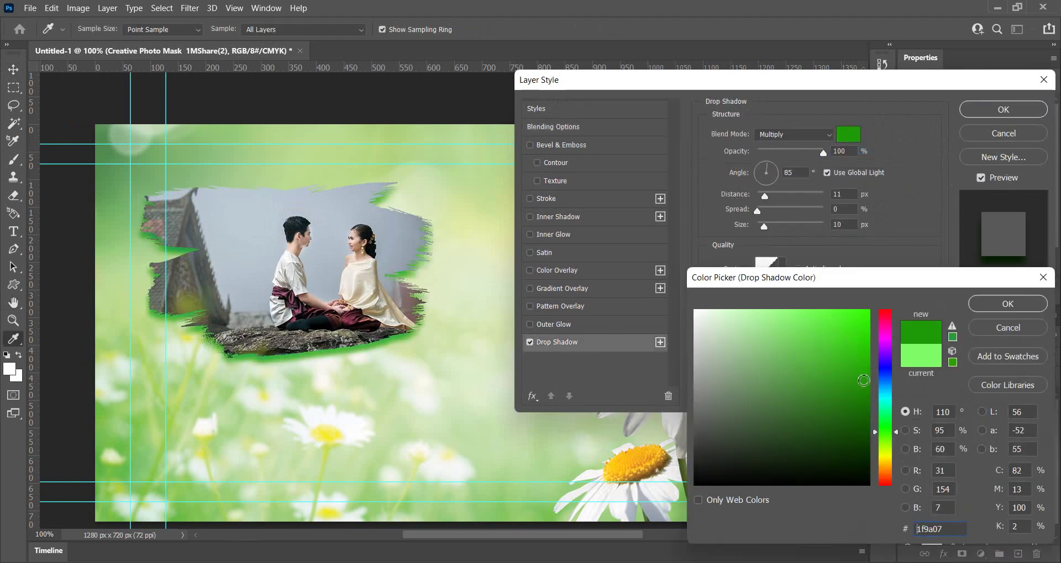
left_click(885, 333)
left_click(859, 323)
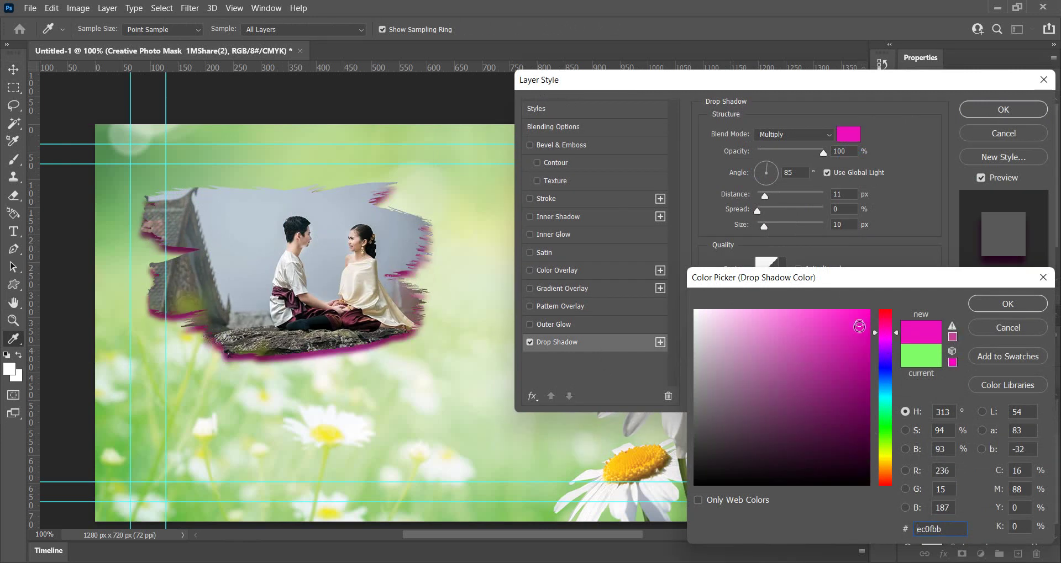
left_click_drag(832, 338, 797, 319)
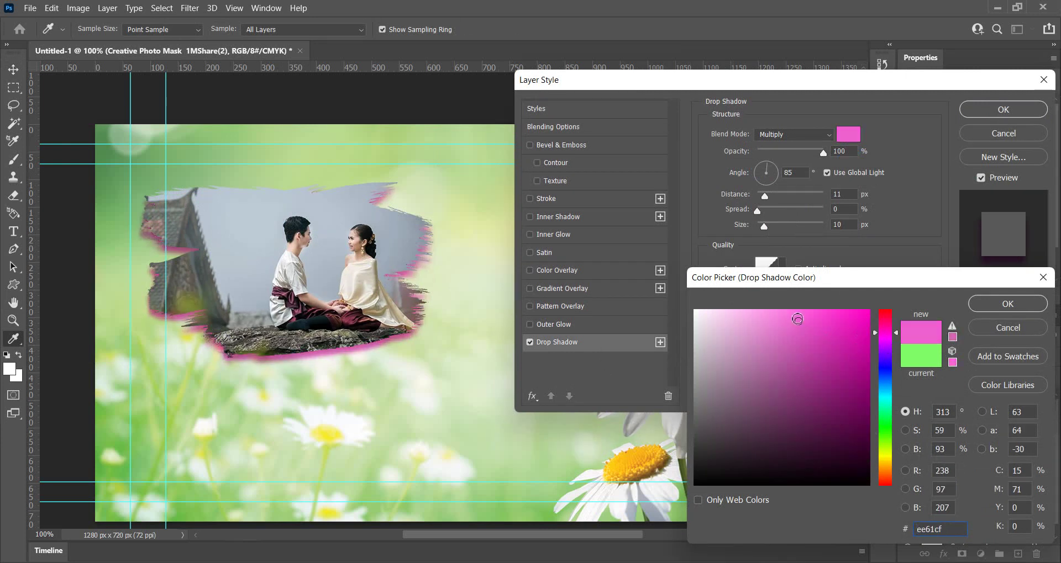
left_click(974, 302)
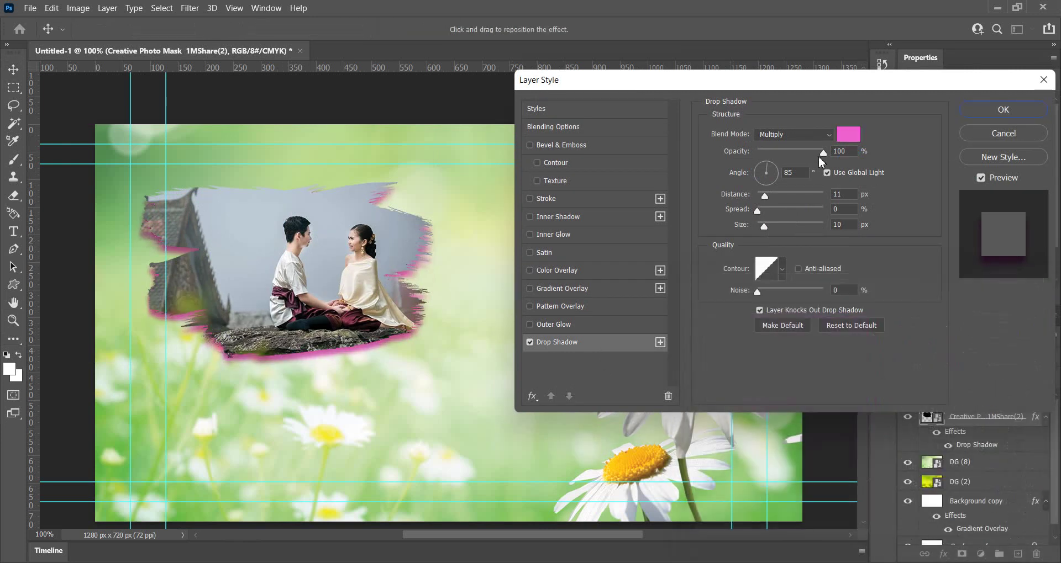
Lower the shadow opacity, set distance to 6 px and tighten its size
left_click_drag(819, 159, 799, 154)
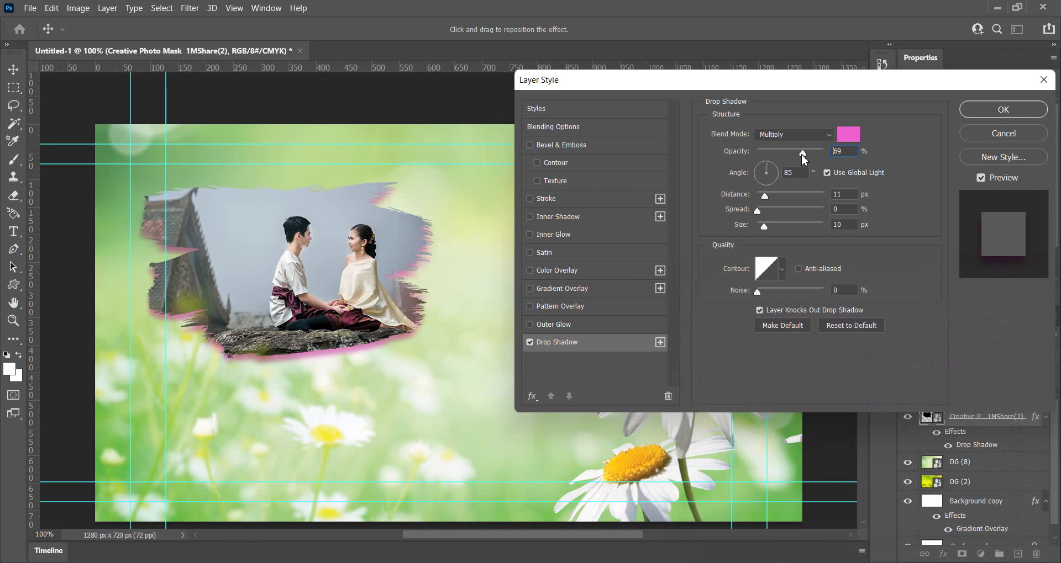
left_click_drag(765, 196, 762, 197)
left_click(761, 197)
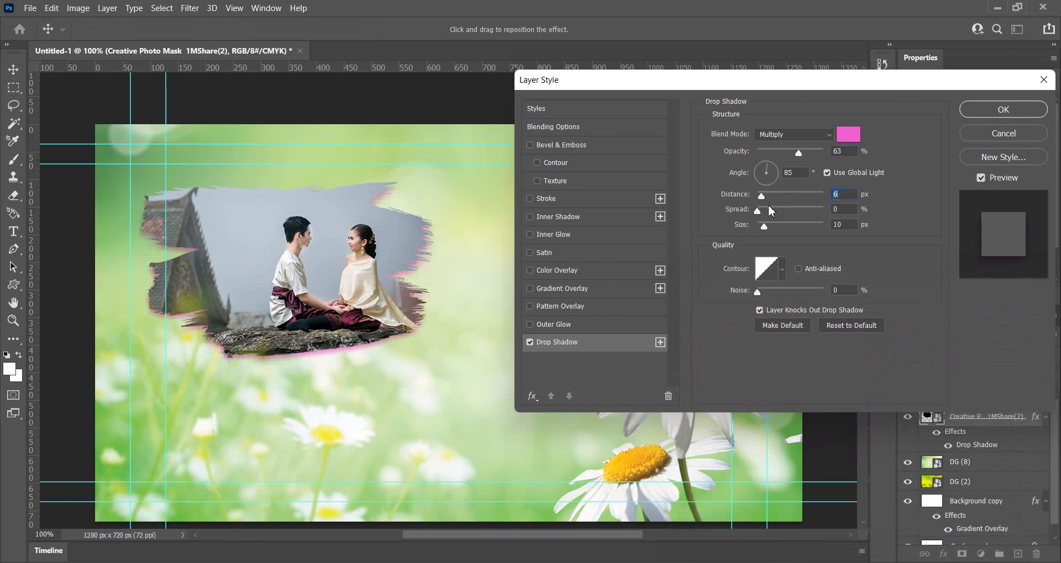
left_click_drag(764, 227, 759, 228)
Change the shadow colour to a saturated bright green (0fde1d)
left_click(848, 134)
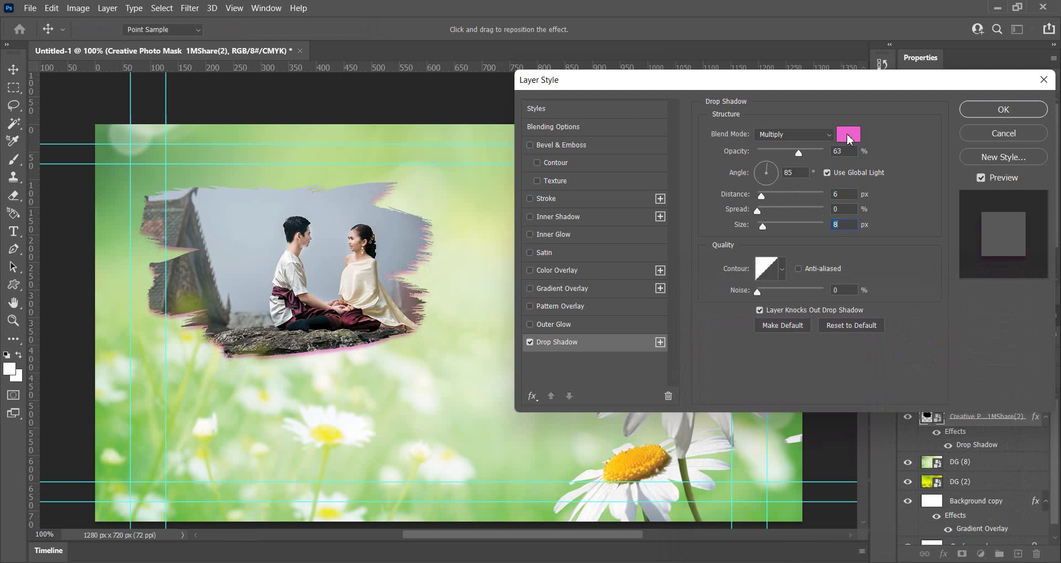
left_click(362, 156)
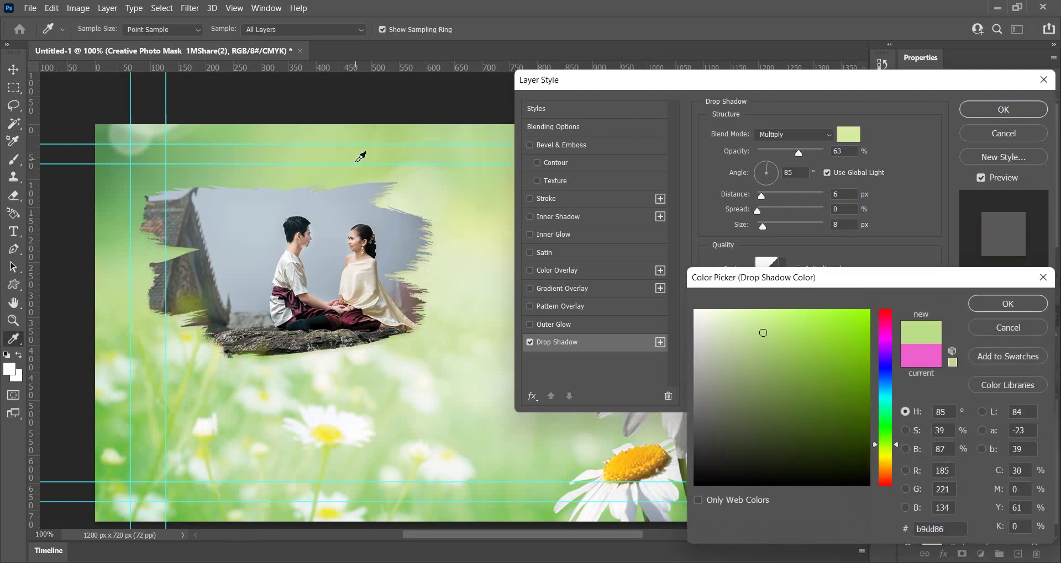
left_click(607, 493)
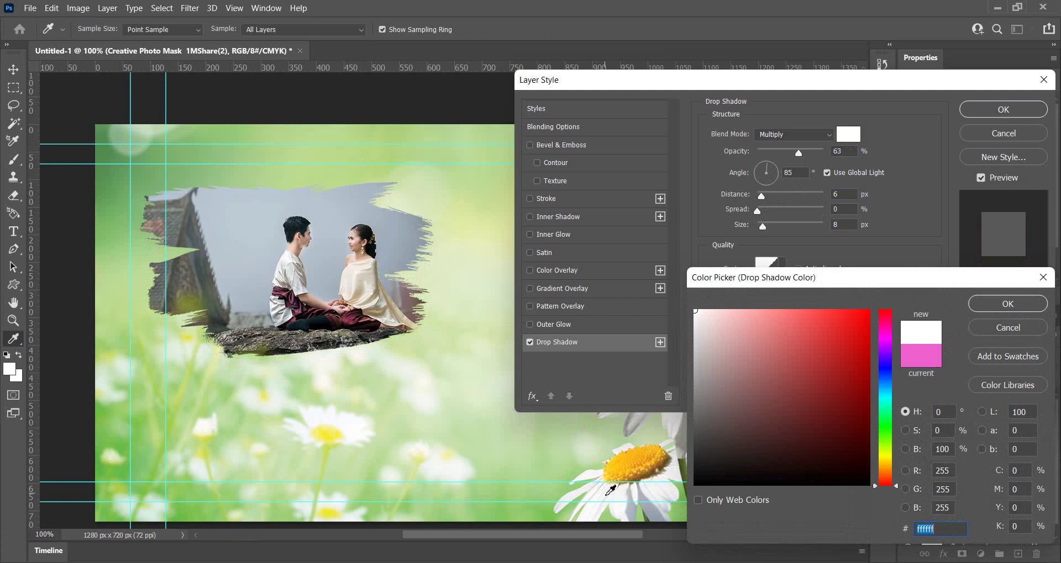
left_click(837, 318)
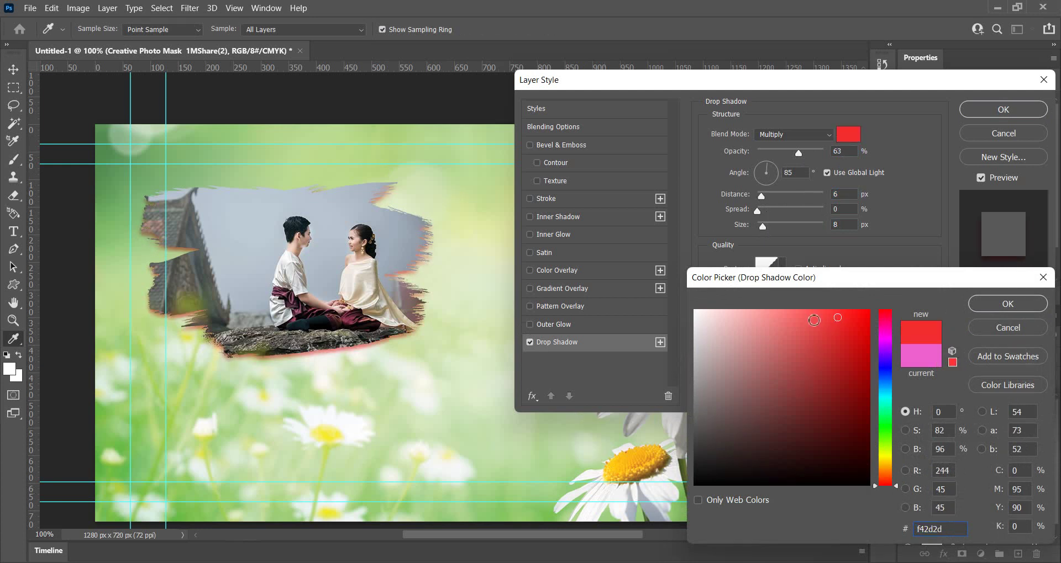
left_click(809, 321)
left_click(791, 324)
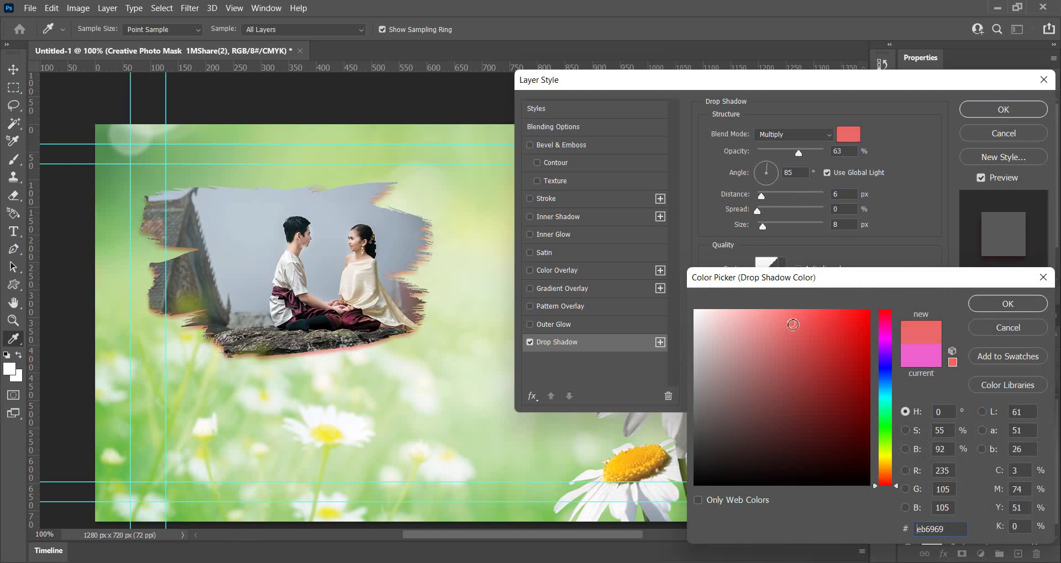
left_click_drag(883, 366, 885, 425)
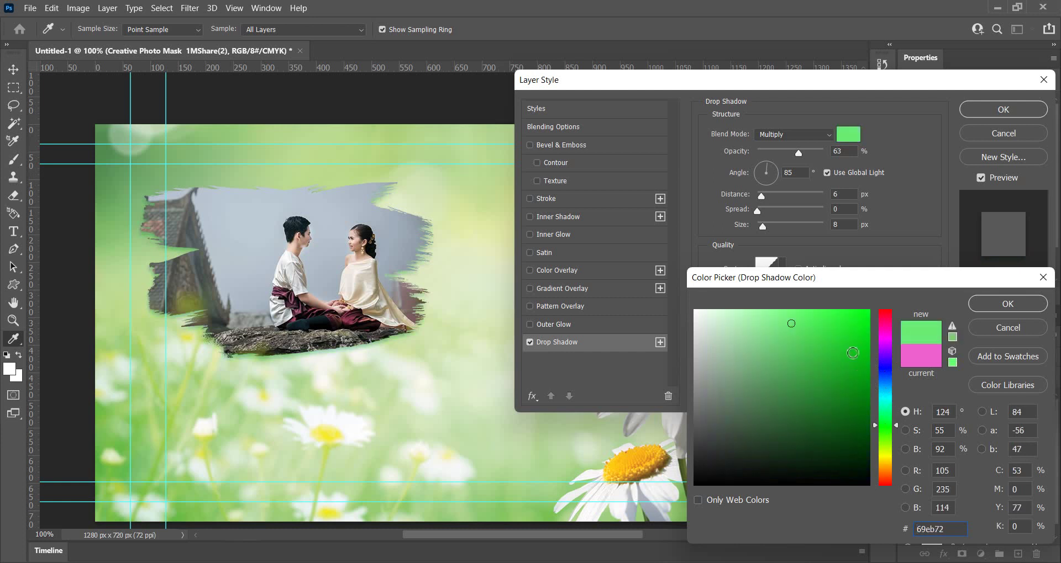
left_click_drag(854, 323, 858, 332)
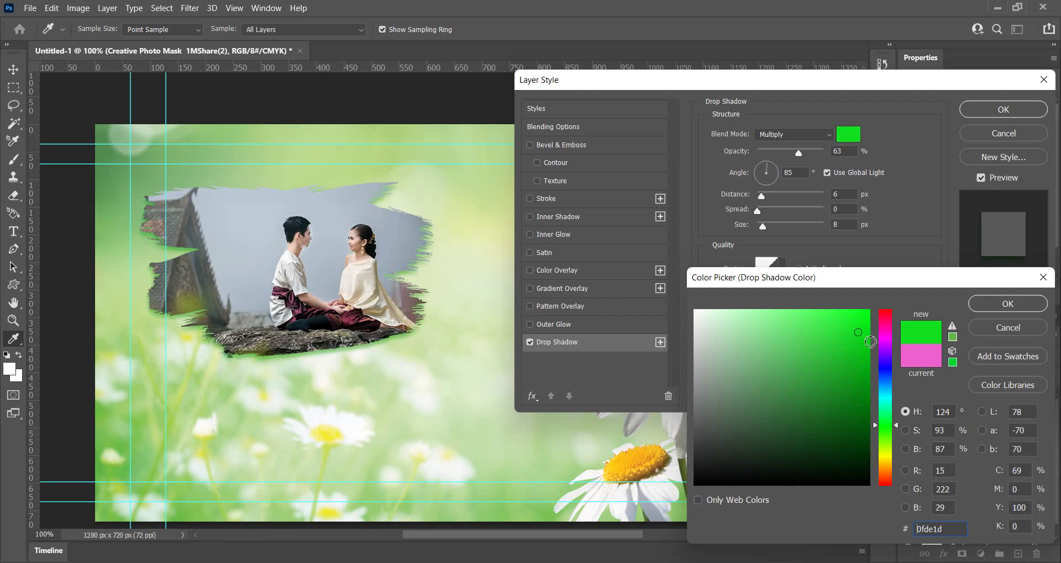
left_click(1004, 305)
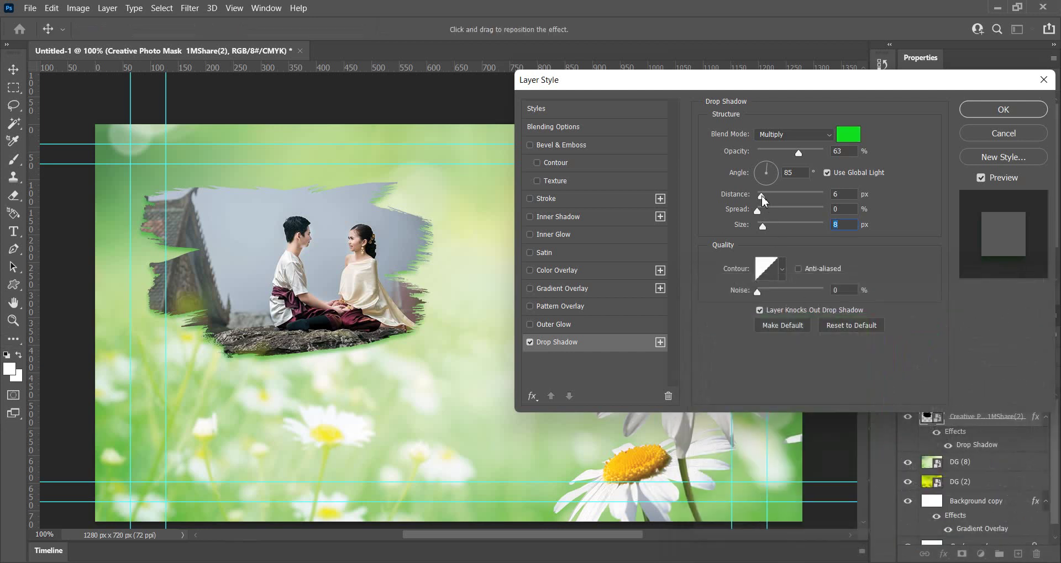
Set the shadow distance to 7 px and apply the drop shadow
mouse_move(761, 196)
left_mouse_down()
mouse_move(770, 199)
mouse_move(762, 194)
left_mouse_up()
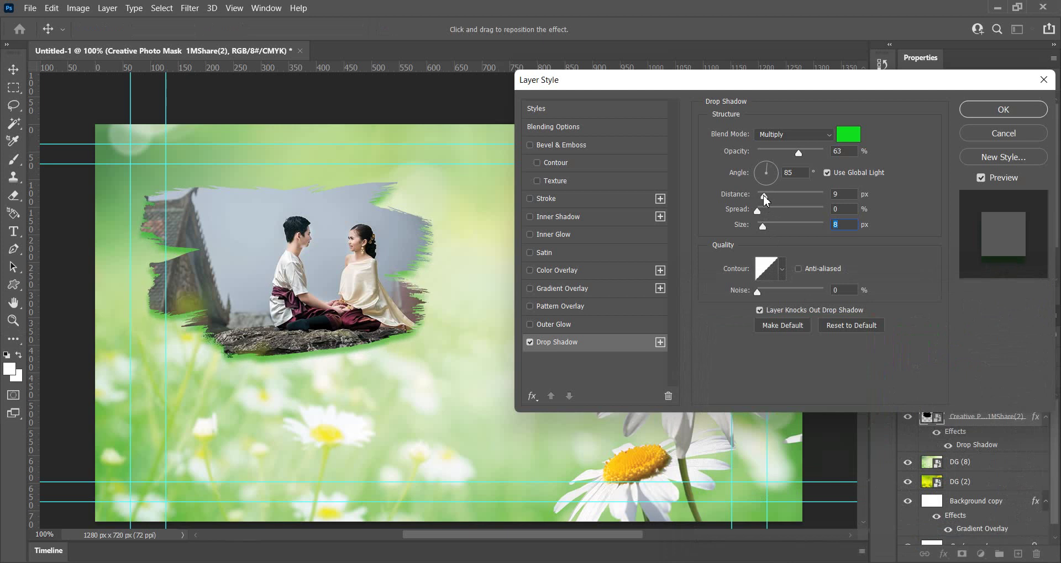
left_click(761, 195)
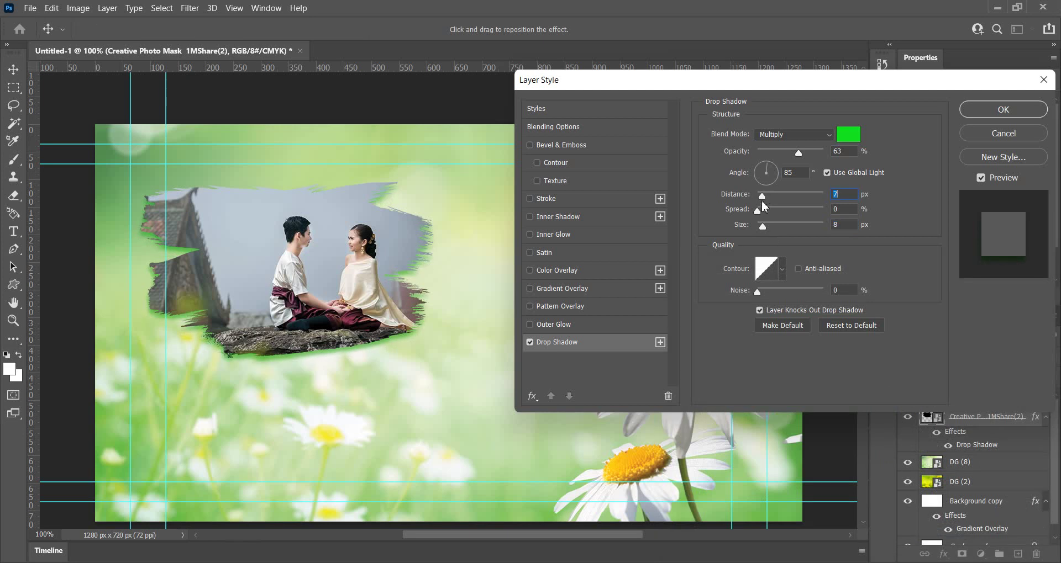
left_click(811, 151)
left_click(1002, 113)
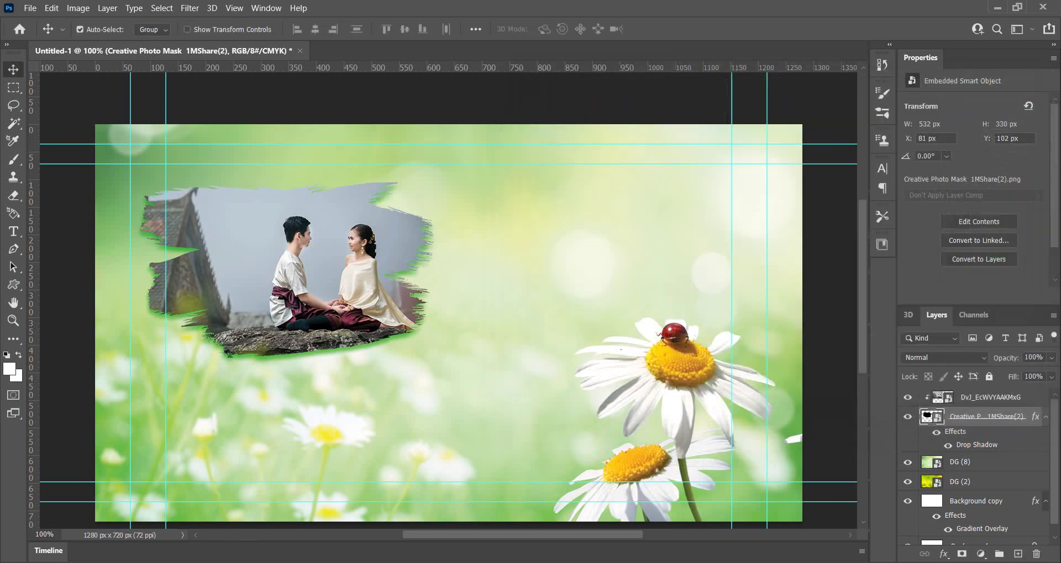
Maximize the photomasks folder and preview masks 1MShare(15), (14) and (13)
left_click(165, 538)
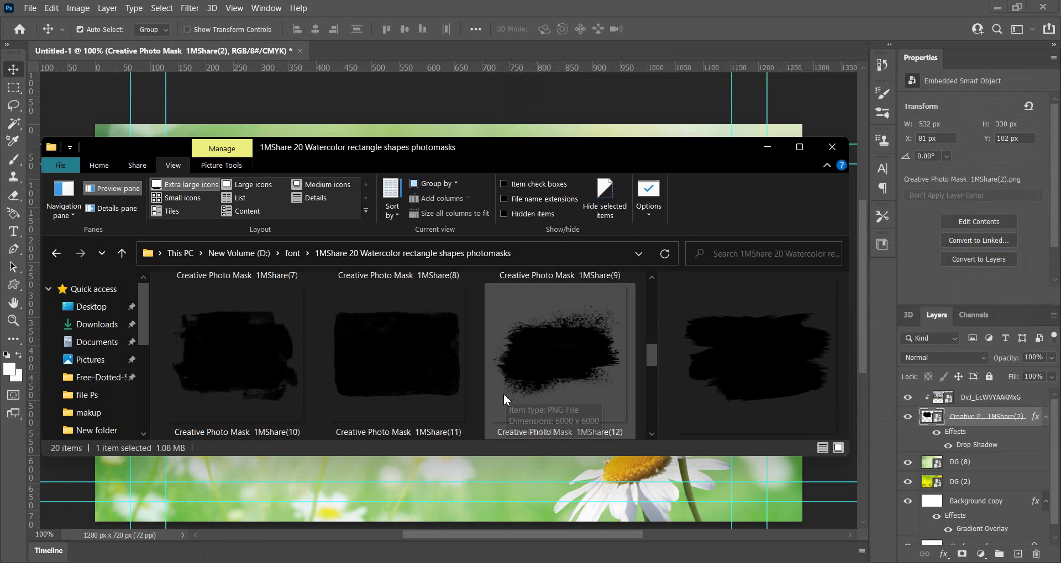
scroll(525, 370, "up", 2)
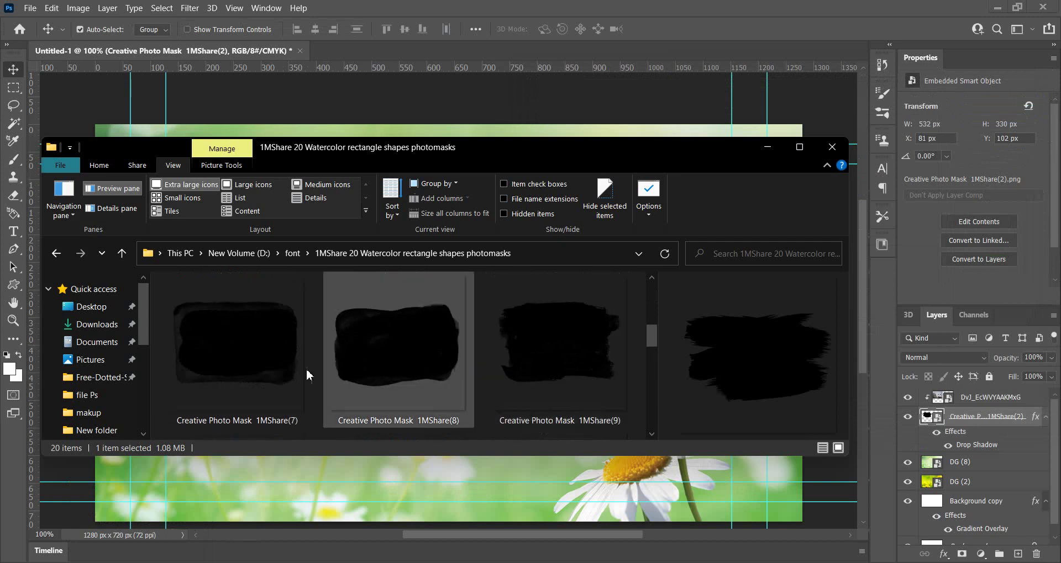
scroll(244, 343, "down", 2)
scroll(249, 344, "down", 2)
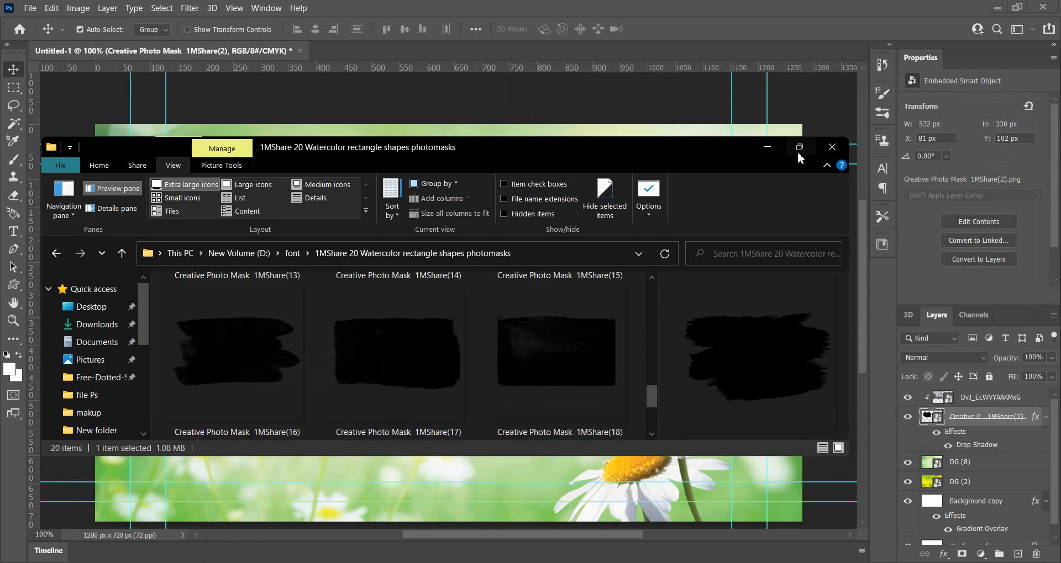
left_click(797, 152)
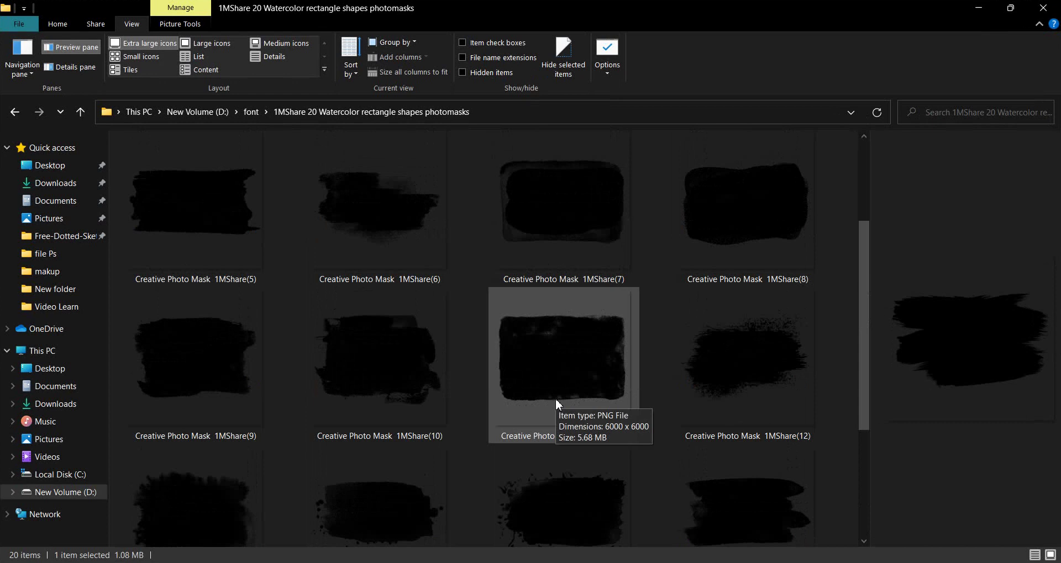
left_click(526, 486)
scroll(329, 479, "down", 1)
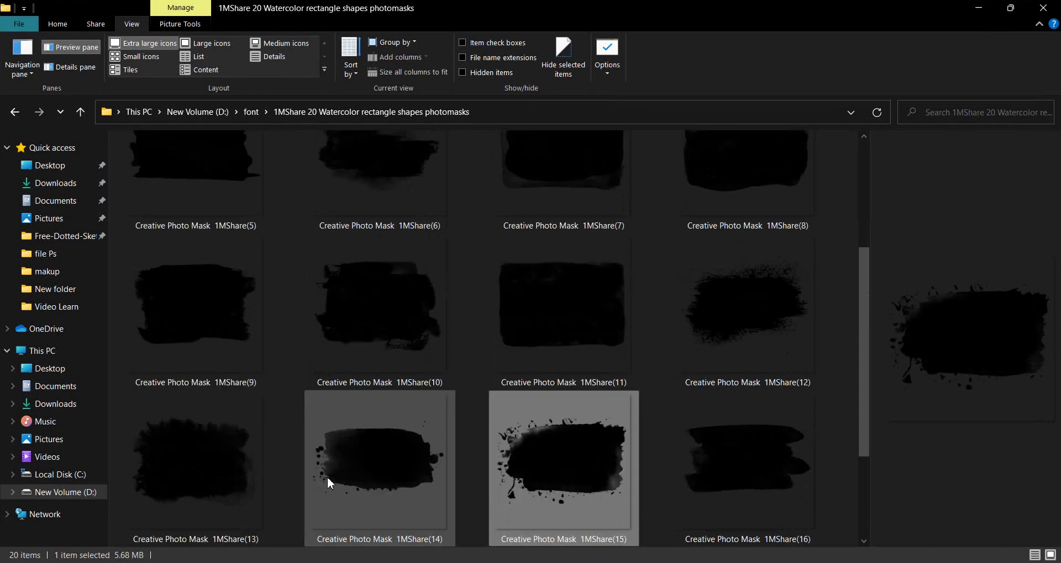
left_click(330, 441)
left_click(225, 437)
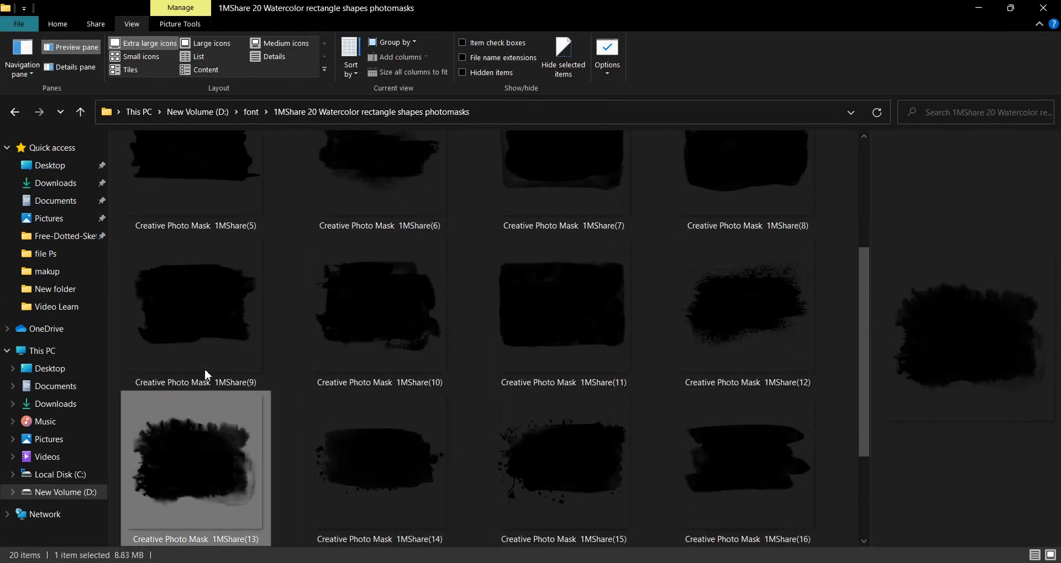
left_click(205, 376)
Choose the splattered mask 1MShare(15) and restore the window so Photoshop shows
left_click(354, 330)
left_click(572, 290)
left_click(711, 287)
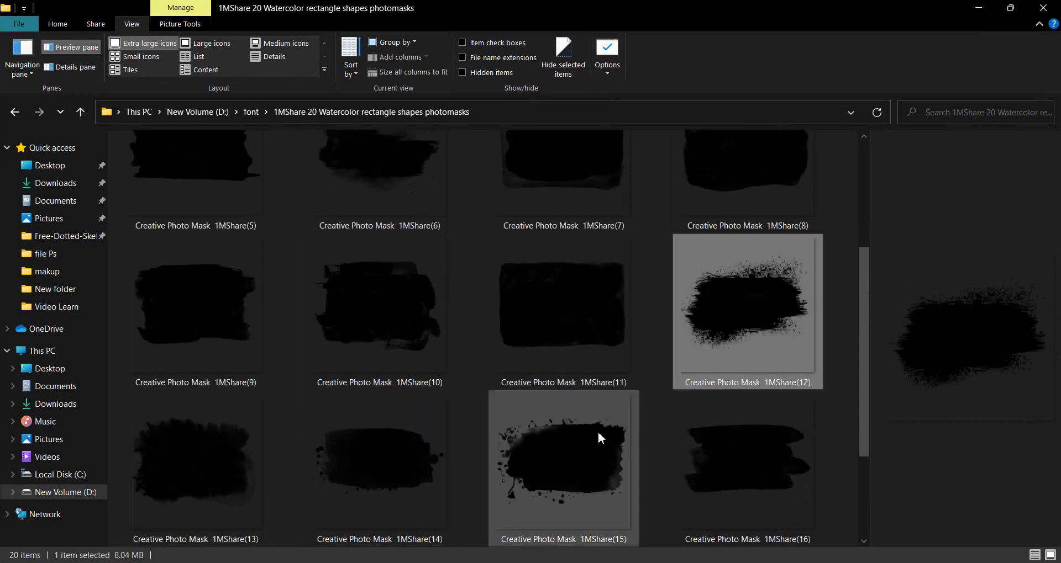
left_click(585, 442)
left_click(1010, 8)
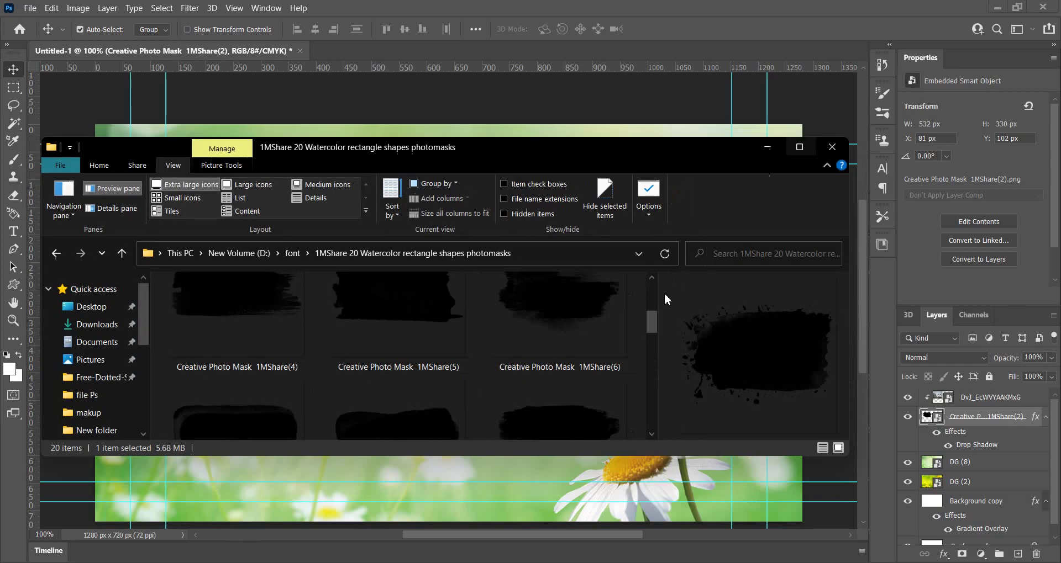
left_click(542, 347)
scroll(542, 347, "down", 1)
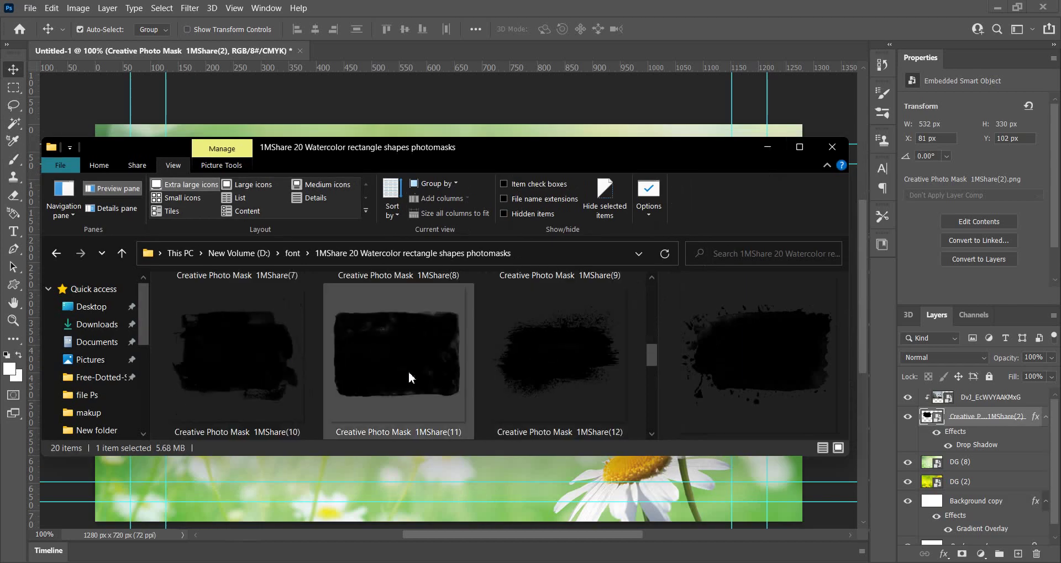
scroll(539, 345, "down", 1)
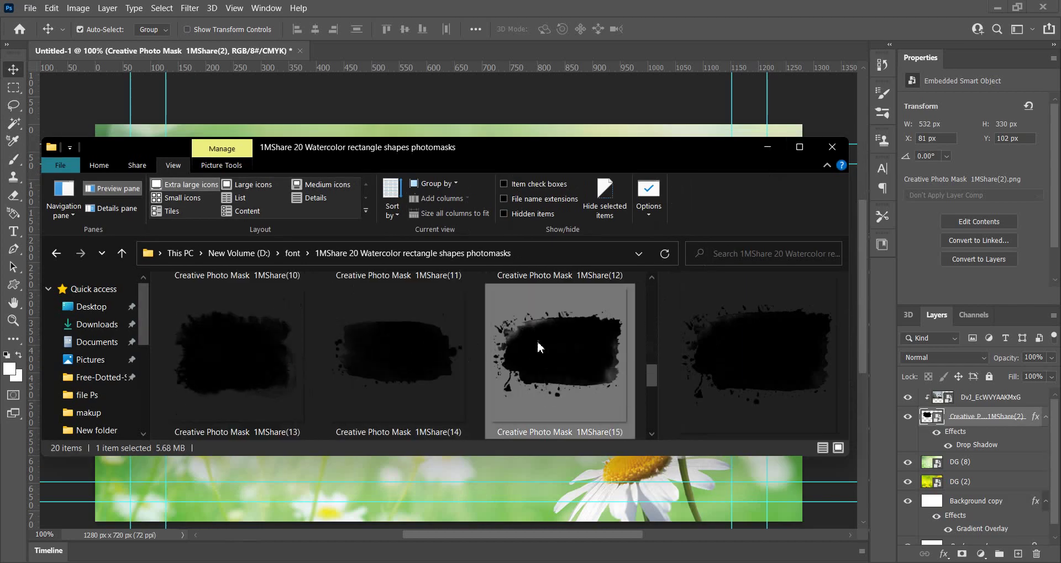
Place mask 1MShare(15) on the right side, scaled to about 32%
left_click_drag(525, 359, 351, 499)
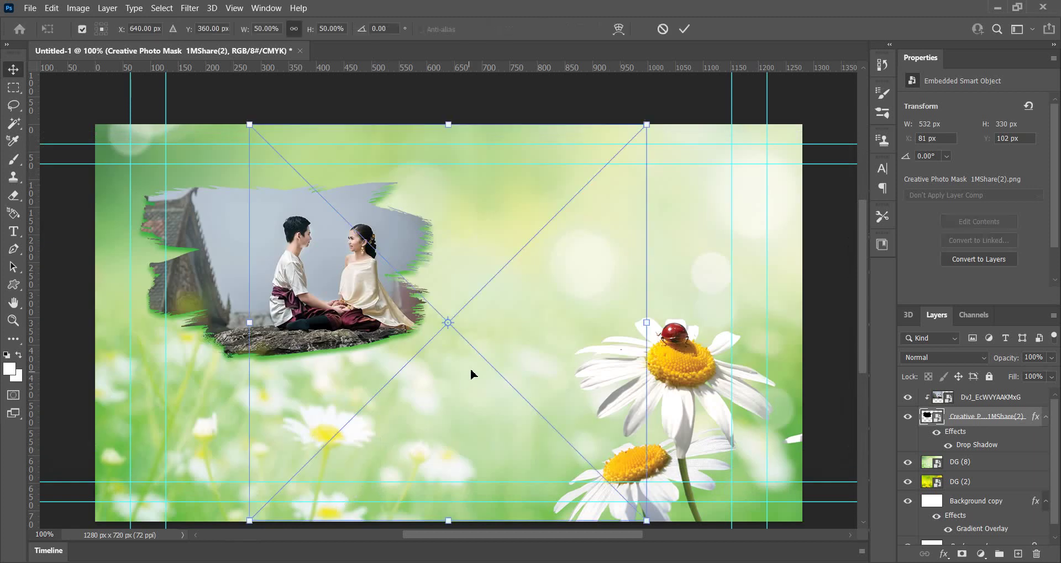
left_click_drag(526, 366, 615, 344)
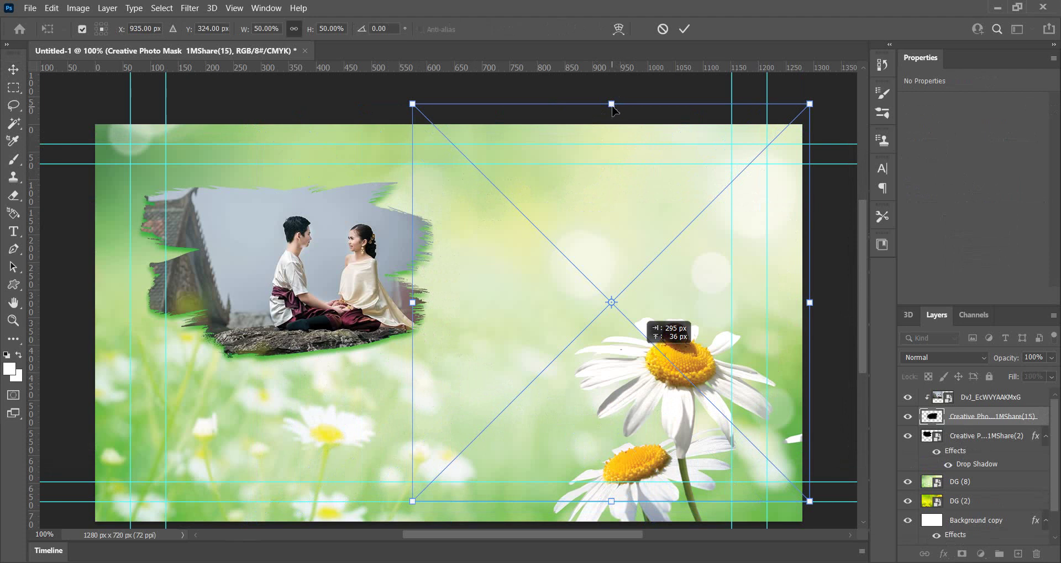
left_click_drag(612, 108, 622, 245)
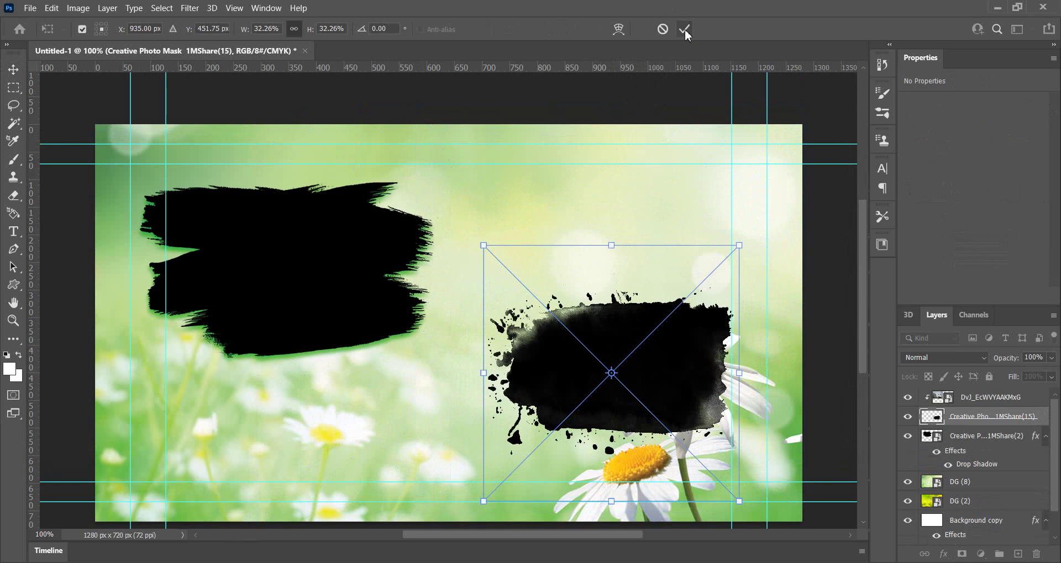
left_click(684, 28)
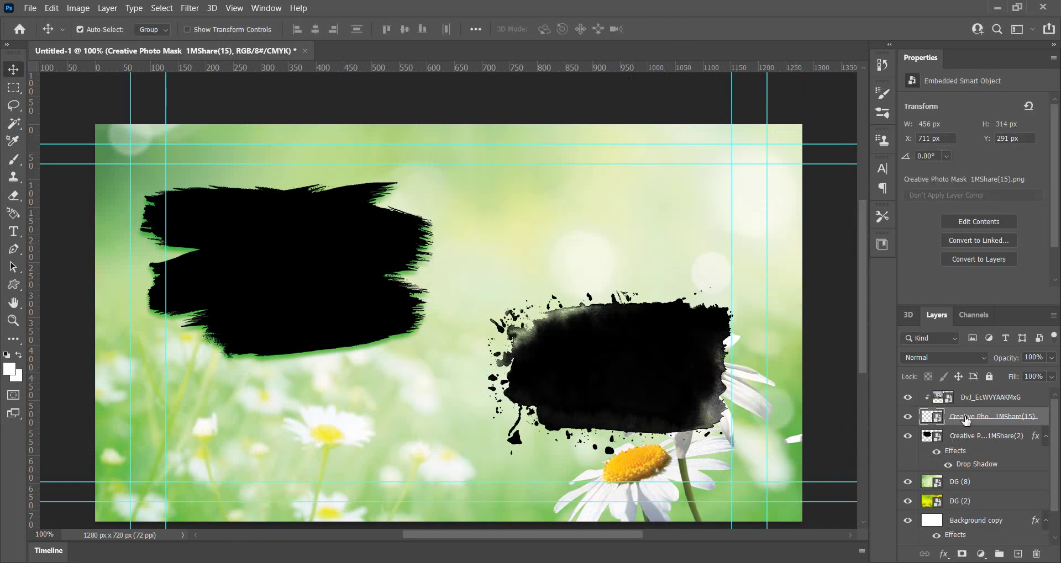
Move mask 1MShare(15) beneath mask 2 and clip the temple couple photo into its mask
left_click_drag(965, 421, 967, 474)
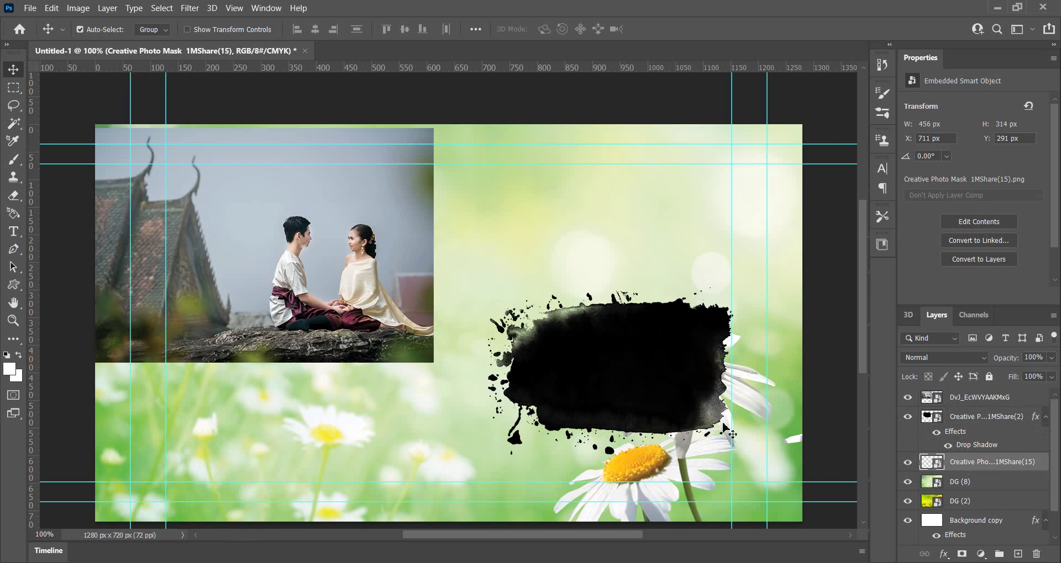
left_click(971, 421)
left_click(1001, 401)
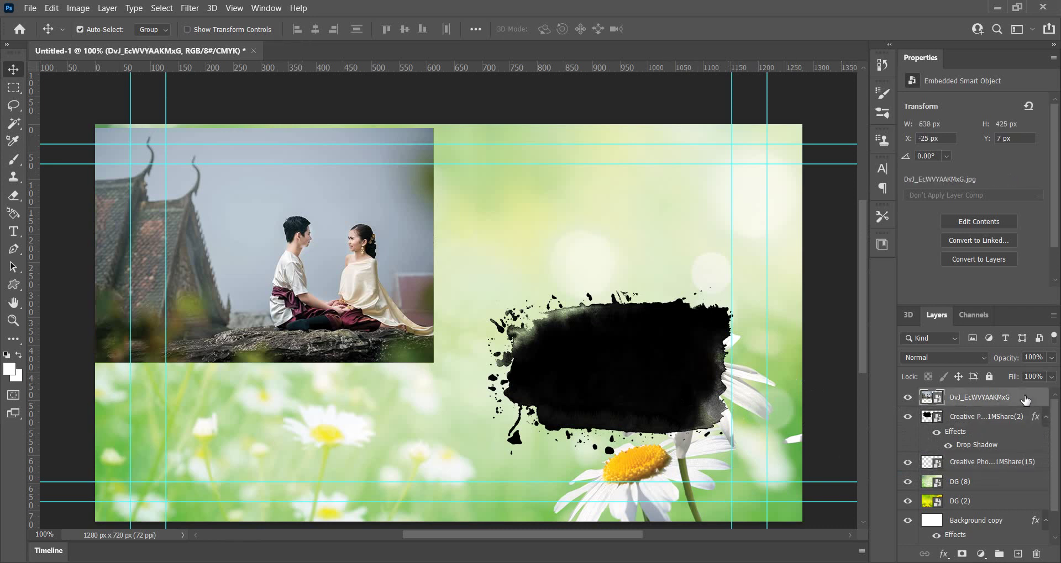
right_click(1024, 401)
left_click(890, 308)
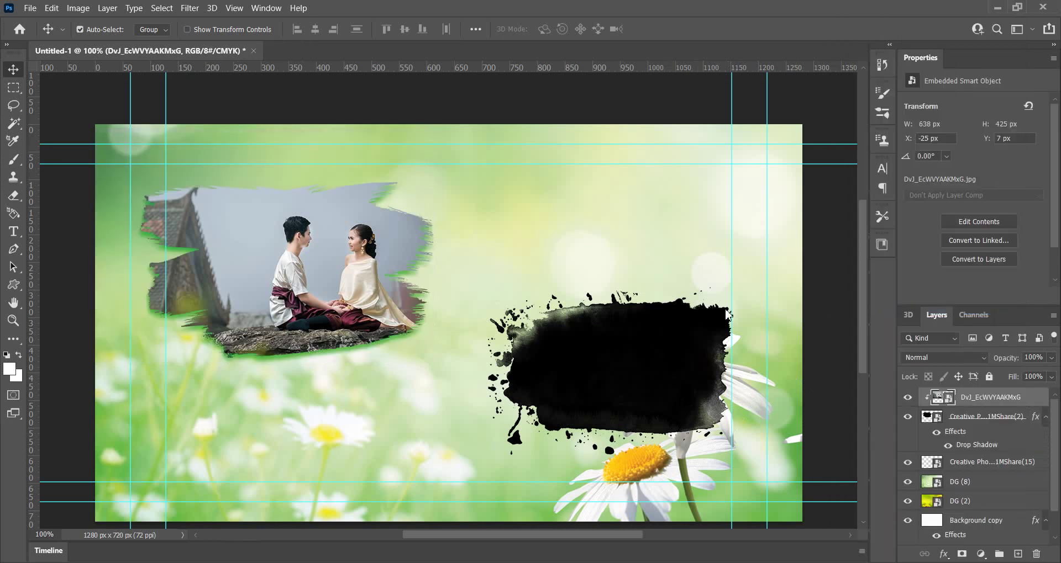
Move the masked couple photo up-left and hide the guides via View > Extras
left_click(964, 421)
left_click(973, 399, "shift")
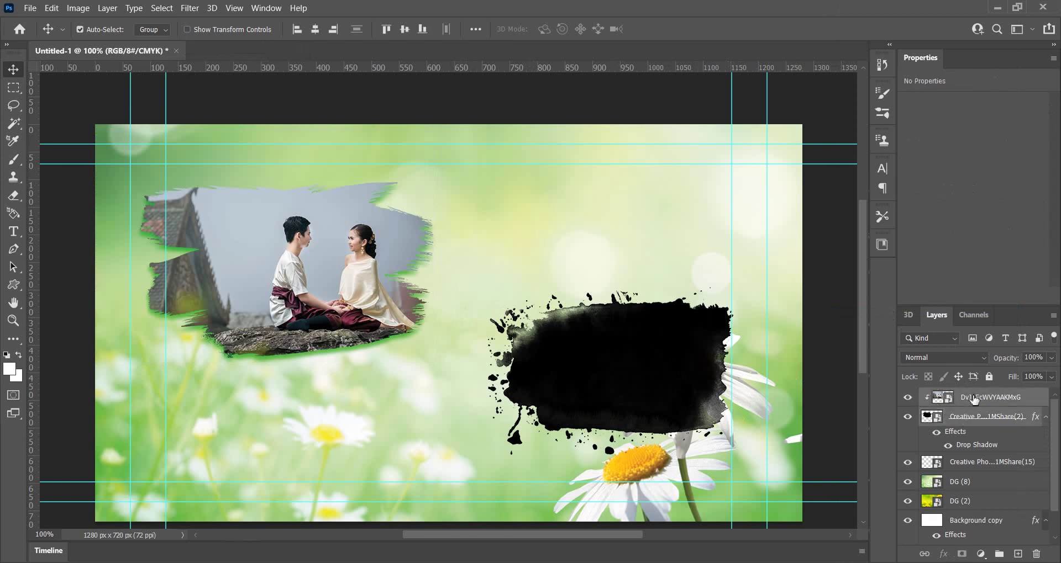
left_click_drag(279, 251, 254, 207)
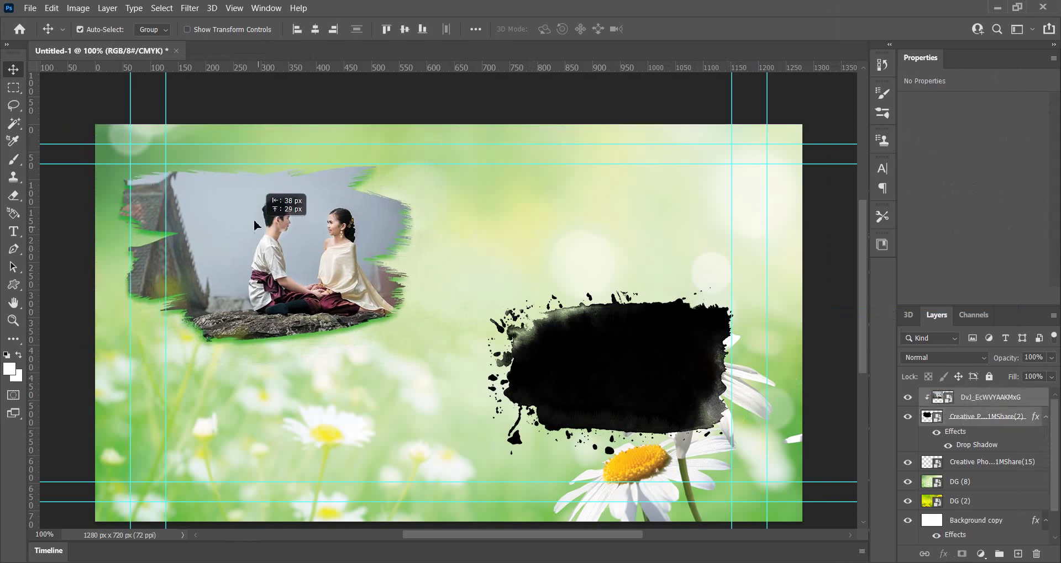
left_click(235, 8)
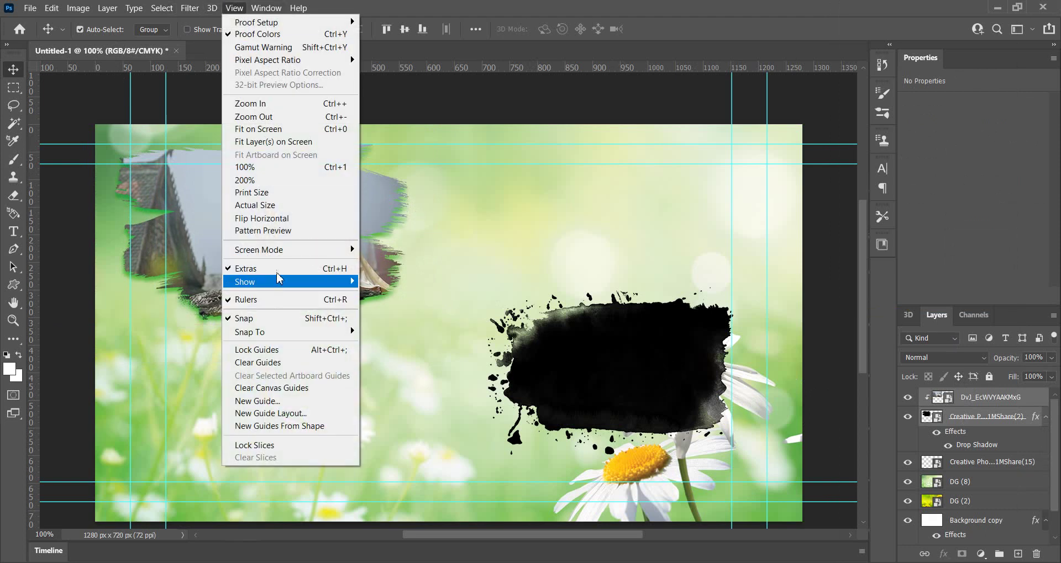
left_click(248, 269)
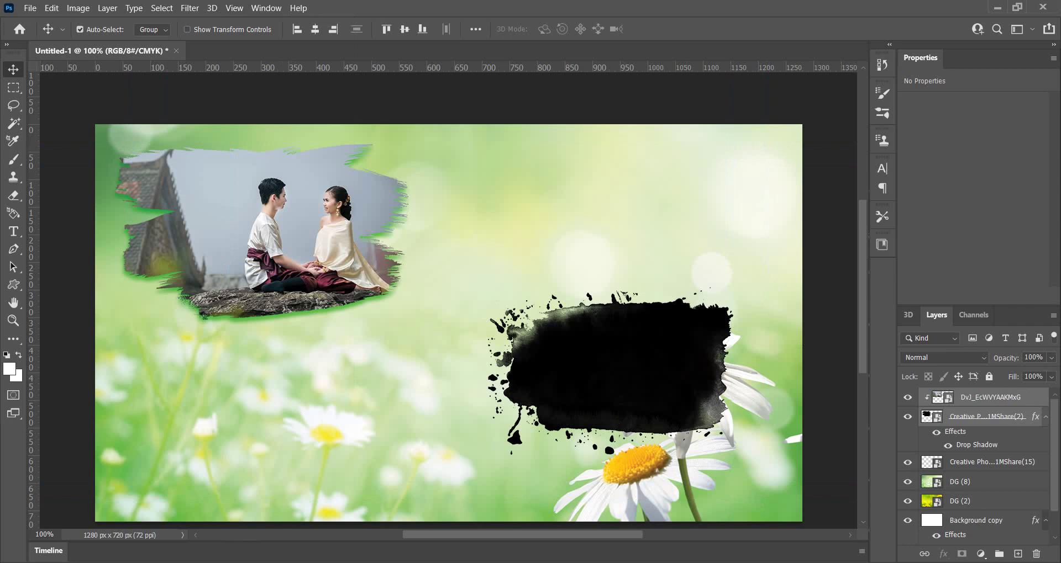
Drag another couple photo from Chrome's downloads into the design
left_click(330, 532)
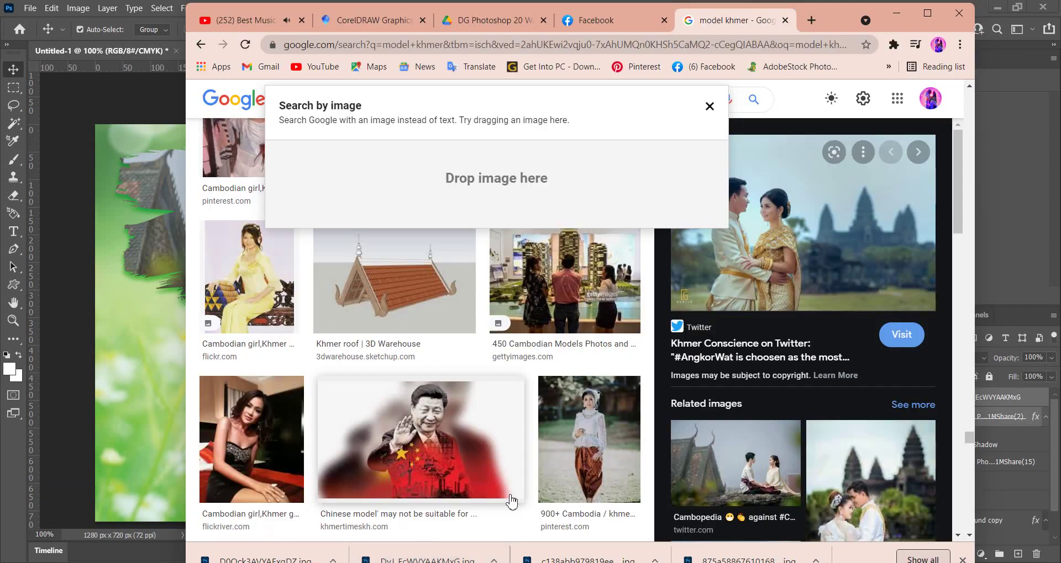
scroll(511, 501, "down", 1)
scroll(497, 332, "down", 2)
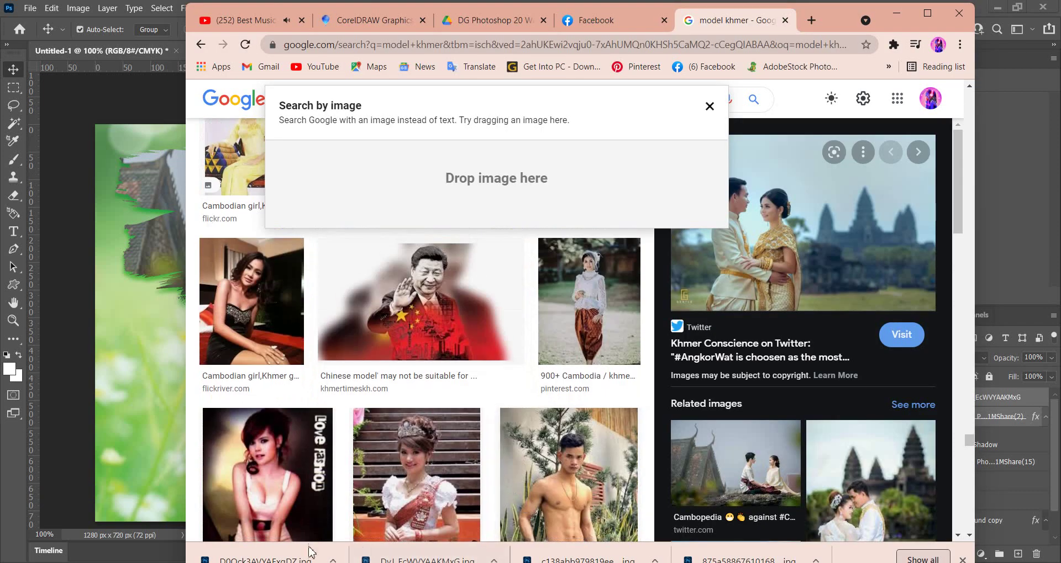
left_click_drag(301, 558, 160, 370)
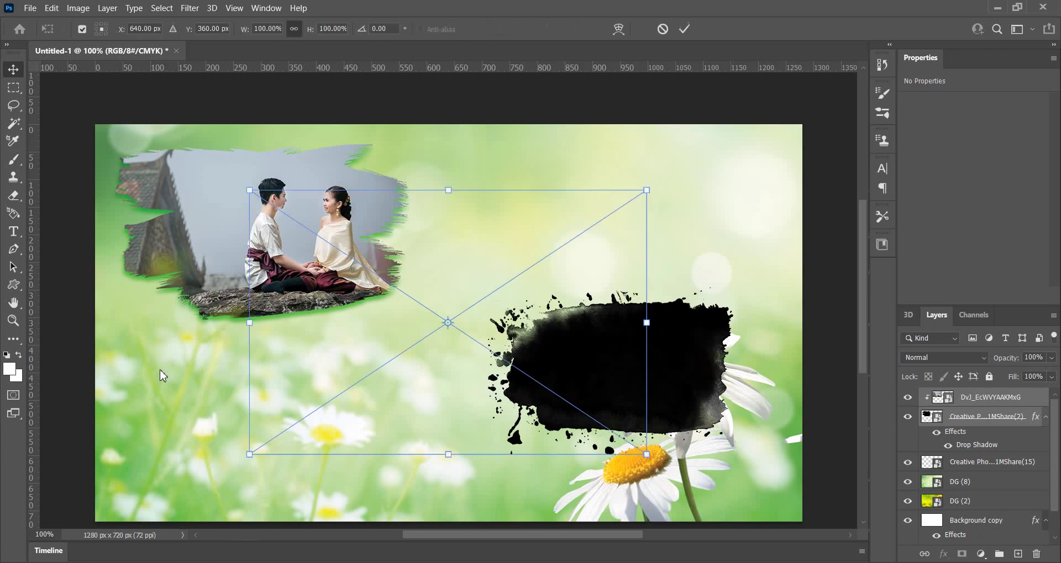
Fit photo D0Qck3AVYAExqDZ at 578×385 px over the splatter mask, layered directly above 1MShare(15)
left_click_drag(404, 339, 558, 343)
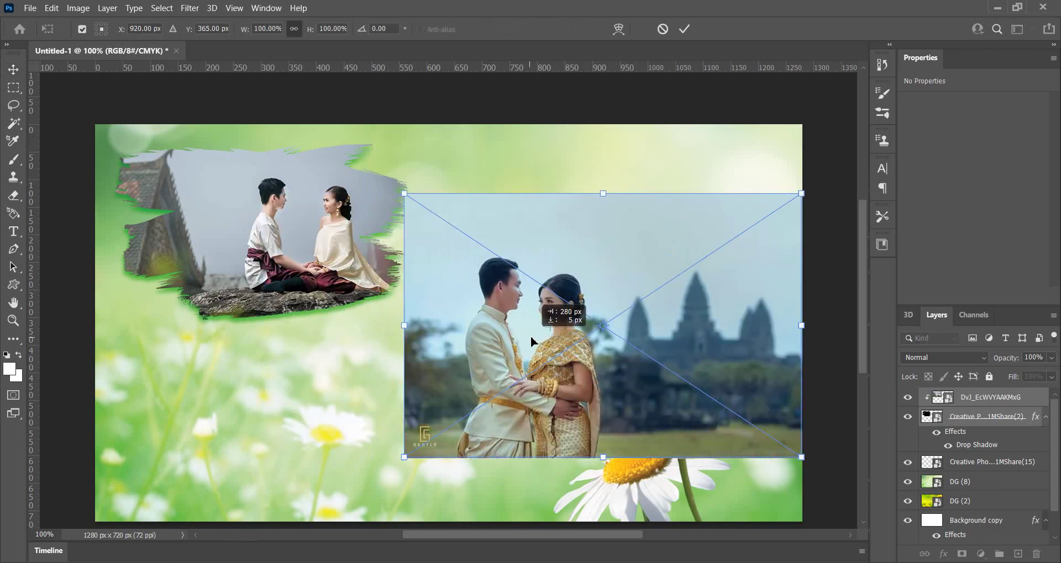
left_click_drag(608, 196, 620, 268)
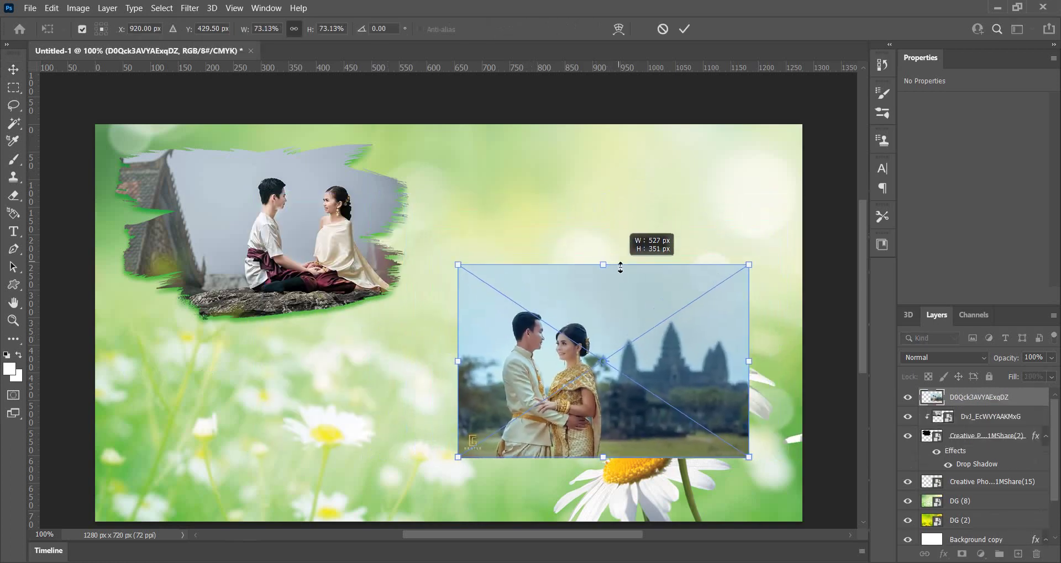
mouse_move(618, 358)
left_mouse_down()
mouse_move(635, 335)
mouse_move(618, 390)
left_mouse_up()
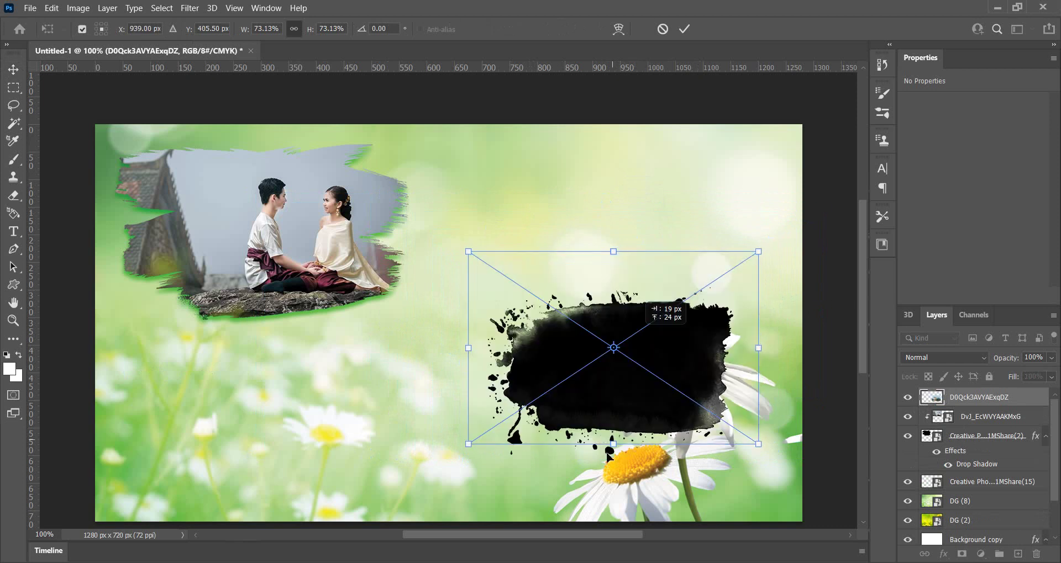
left_click_drag(608, 456, 615, 470)
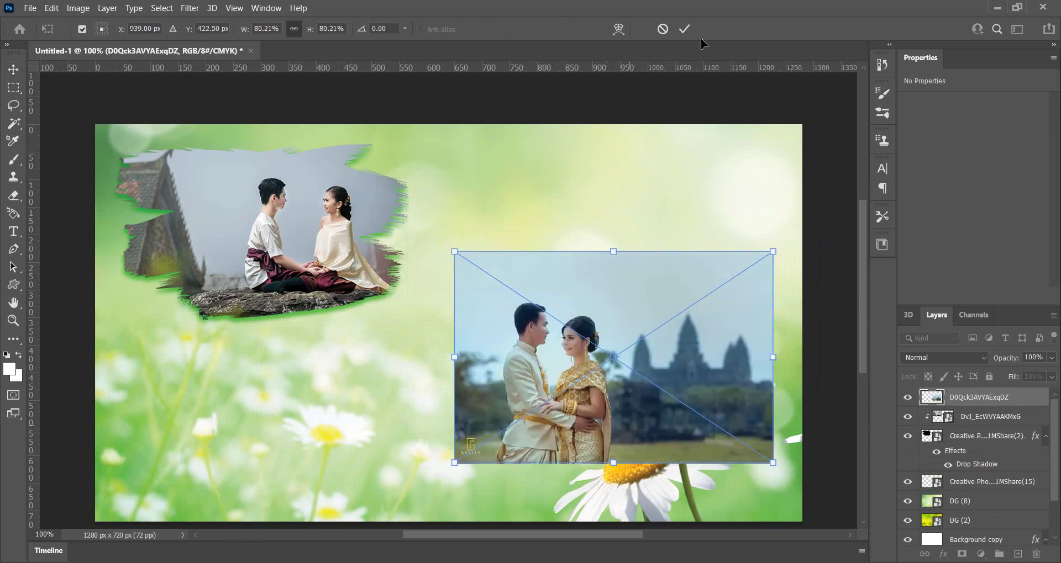
left_click(684, 29)
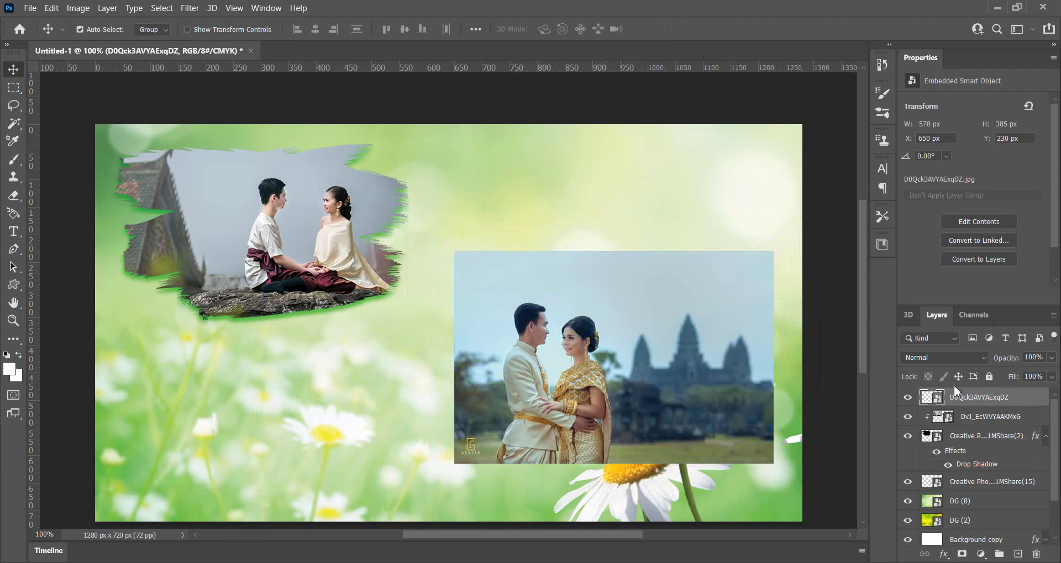
left_click_drag(973, 399, 966, 459)
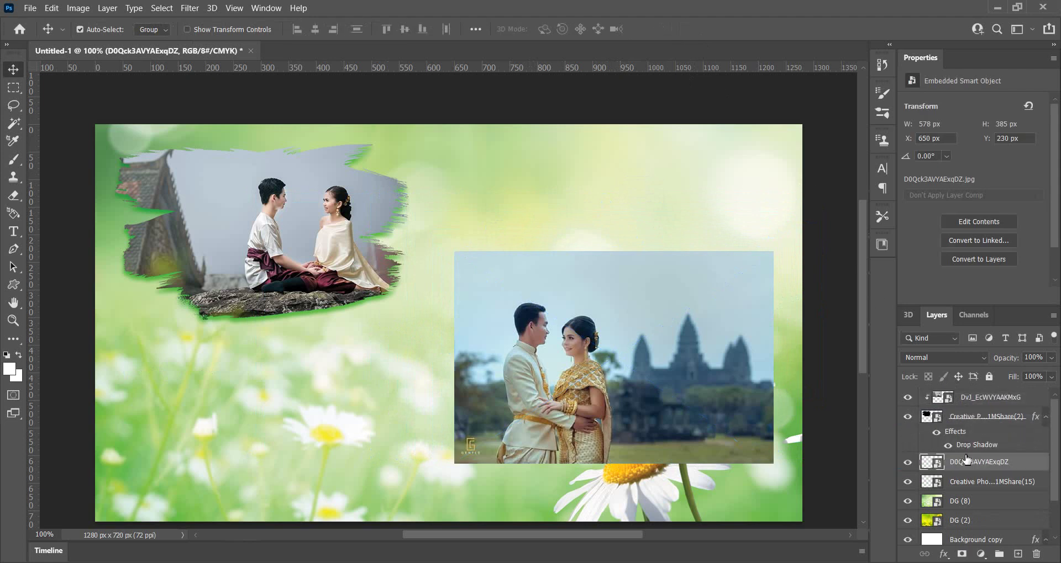
Clip the second couple photo into the 1MShare(15) splatter mask and shift it right
right_click(1022, 472)
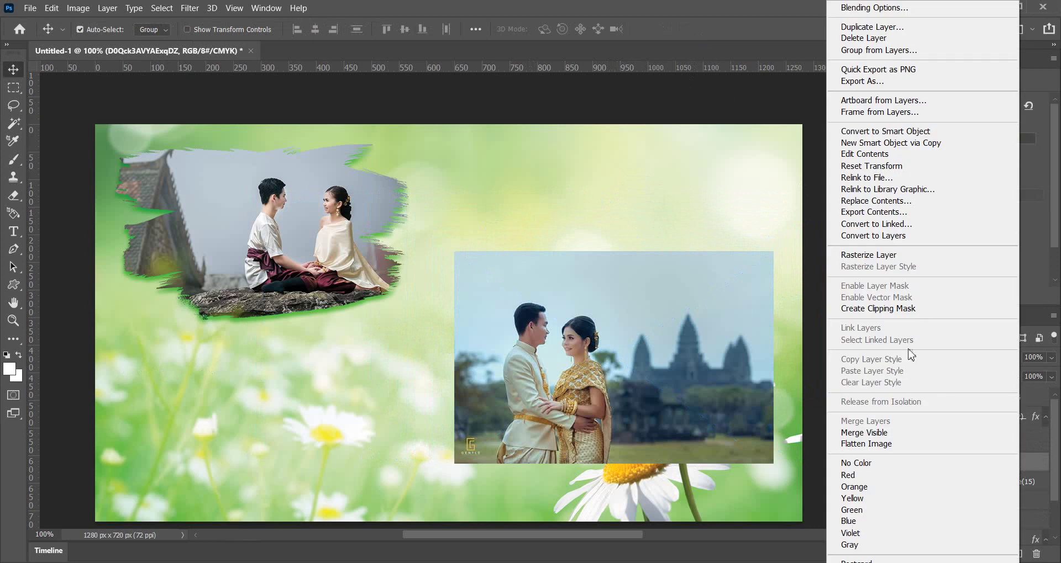
left_click(898, 305)
left_click_drag(624, 365, 659, 381)
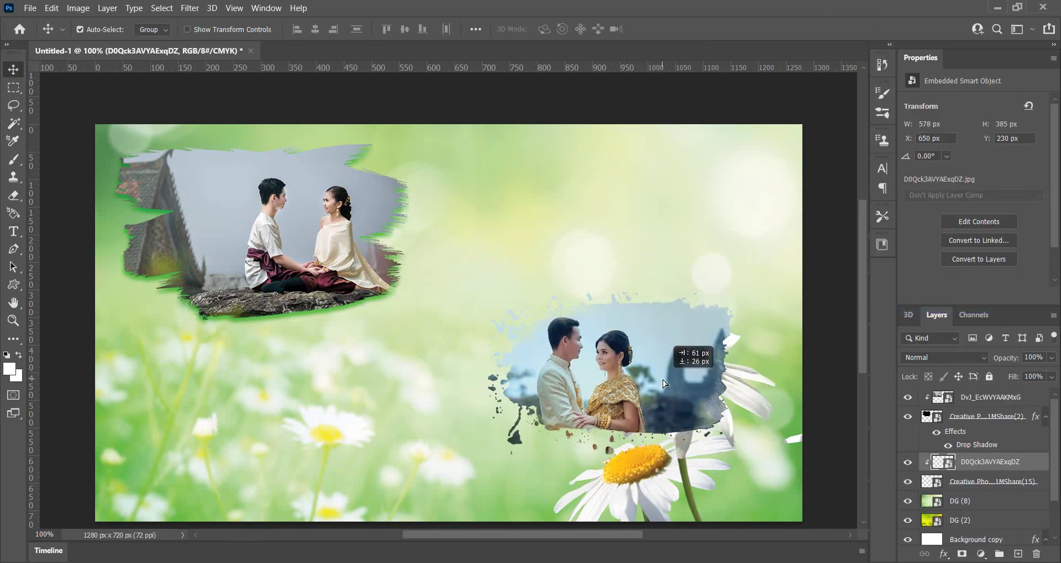
left_click_drag(660, 383, 640, 385)
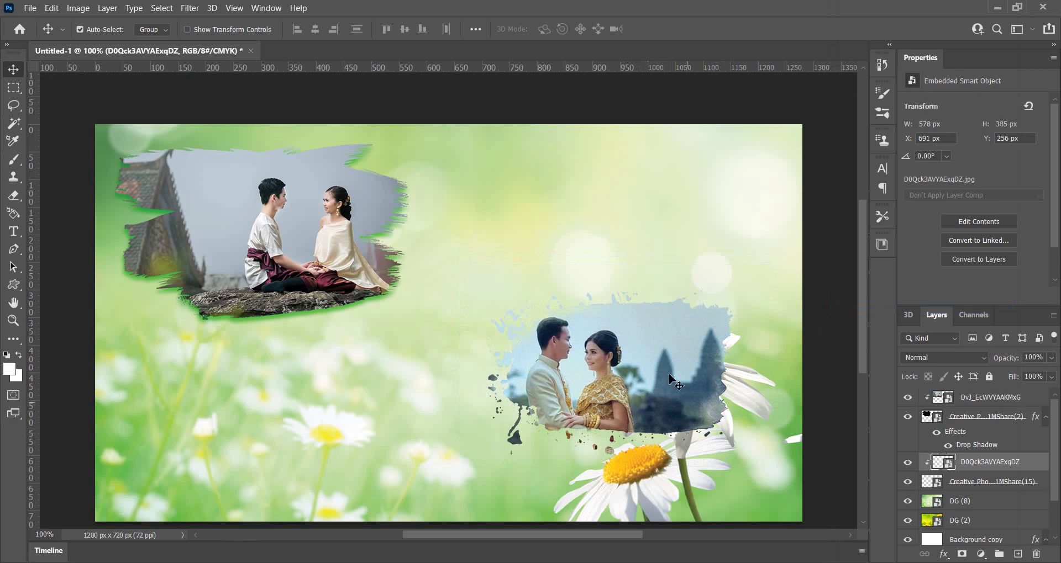
Shrink the clipped couple photo to 476×317 px and select the 1MShare(15) mask layer
key("ctrl+t")
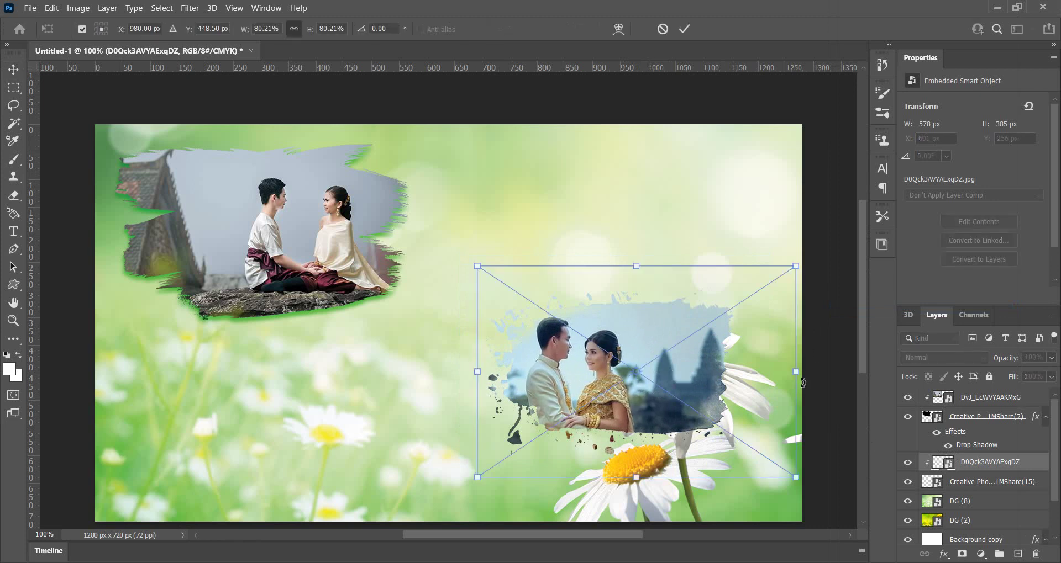
mouse_move(796, 375)
left_mouse_down()
mouse_move(737, 375)
mouse_move(746, 371)
left_mouse_up()
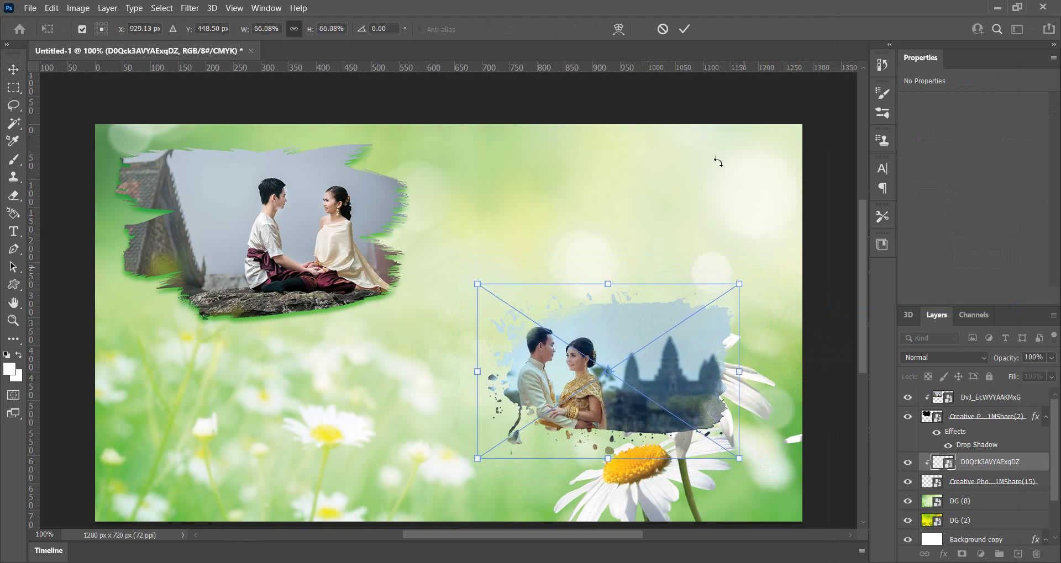
left_click(684, 31)
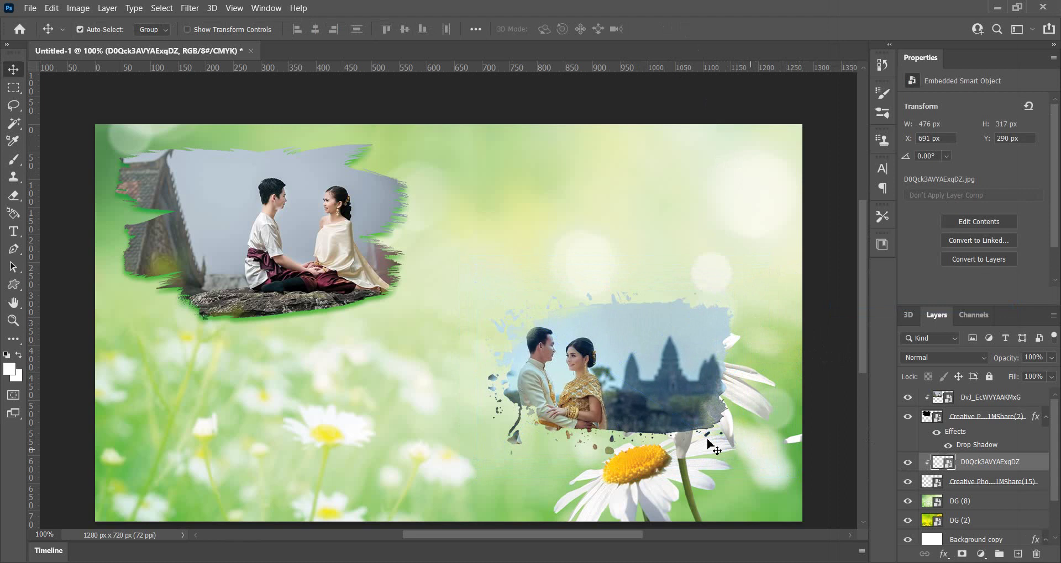
left_click(1031, 485)
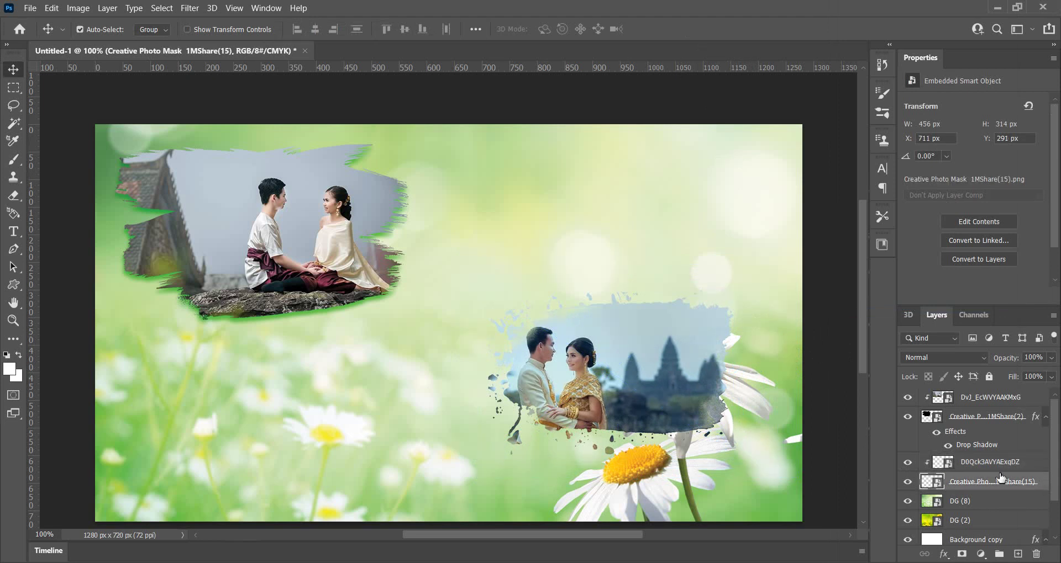
Enable a drop shadow on the splatter mask with 92% opacity and 5 px distance
double_click(1044, 486)
left_click(555, 342)
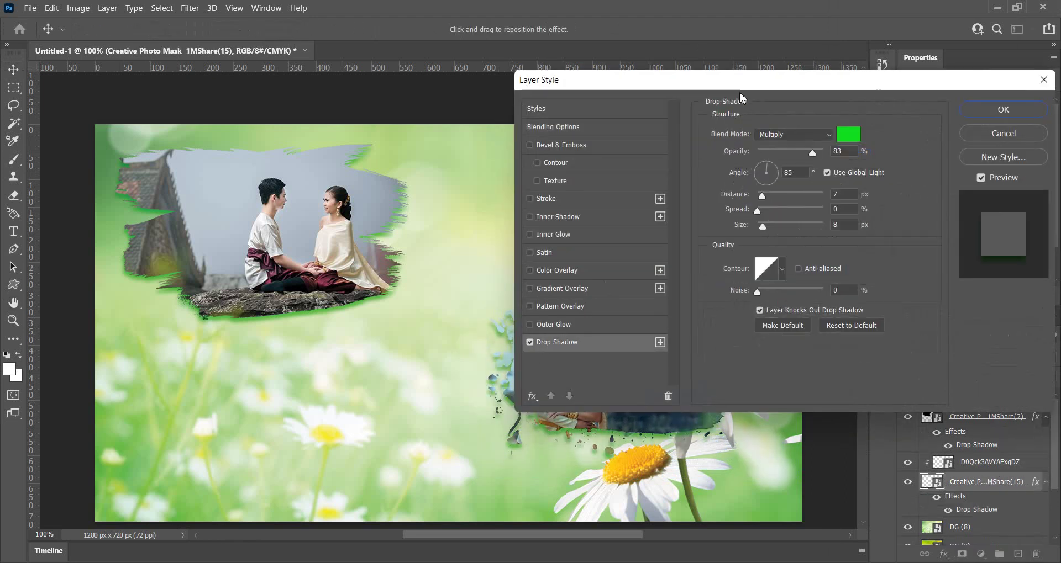
mouse_move(759, 87)
left_mouse_down()
mouse_move(1011, 168)
mouse_move(867, 6)
left_mouse_up()
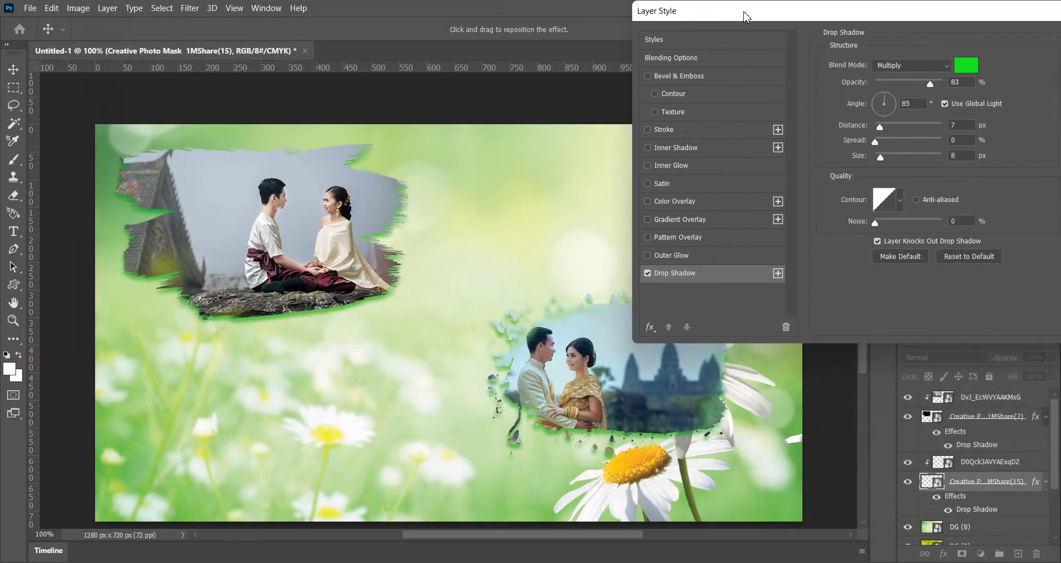
left_click_drag(732, 12, 711, 13)
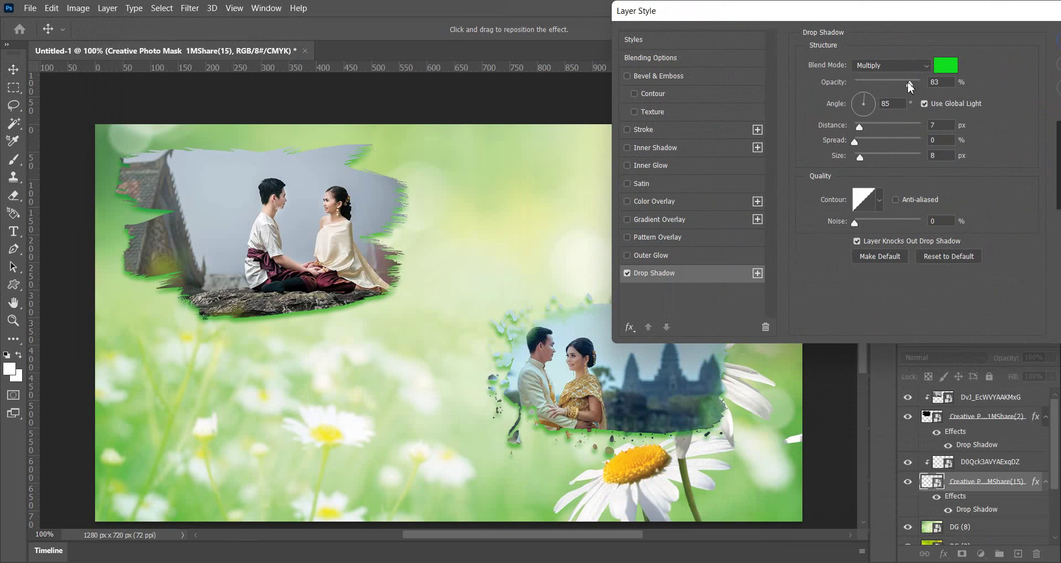
left_click_drag(908, 82, 915, 83)
left_click_drag(858, 128, 855, 133)
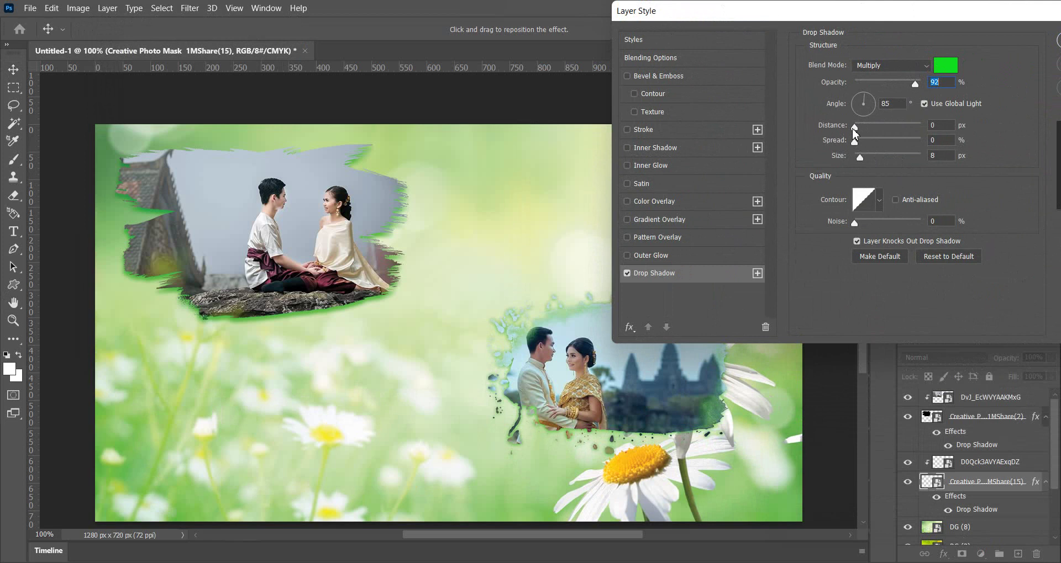
left_click_drag(855, 128, 857, 128)
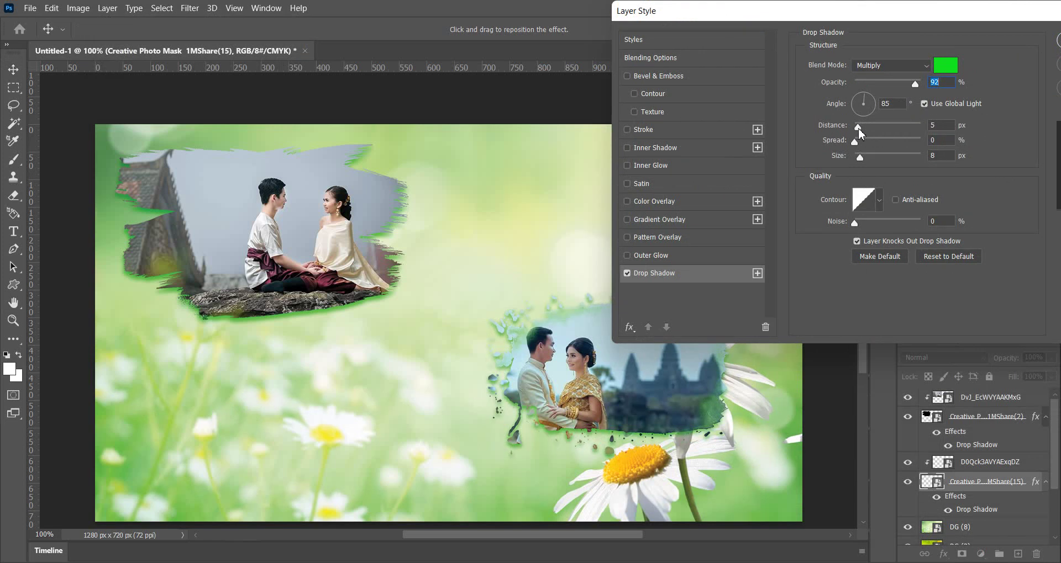
Set the drop shadow colour to dark green #366a39 and apply the style
left_click(955, 70)
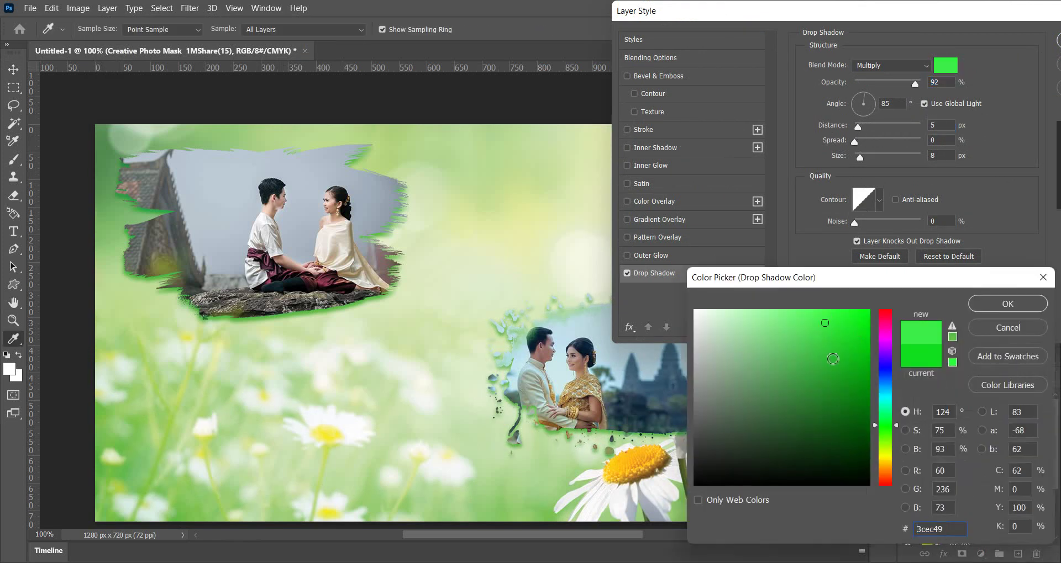
left_click_drag(829, 323, 835, 372)
left_click(788, 413)
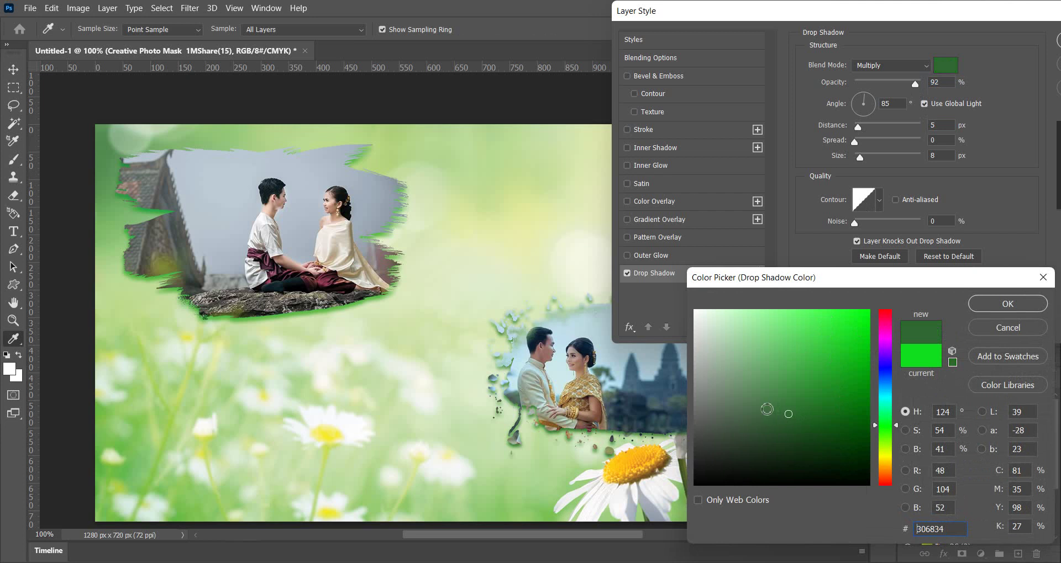
left_click(764, 410)
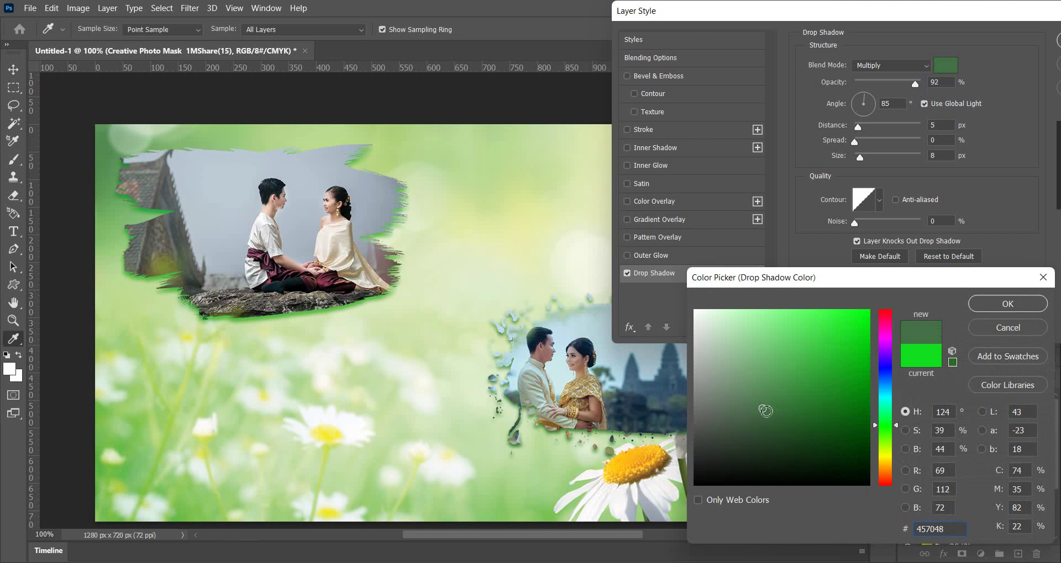
left_click(780, 412)
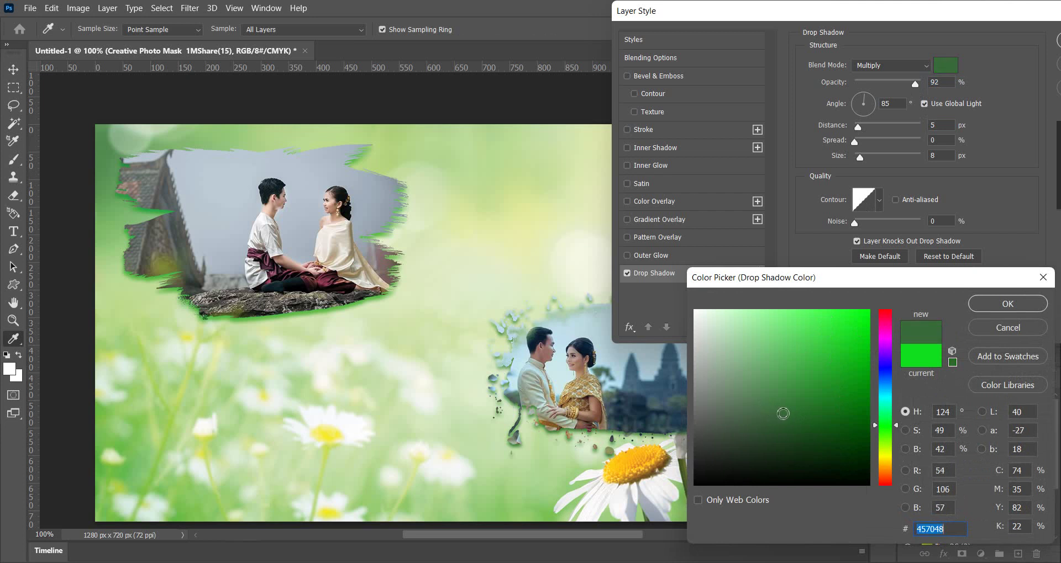
left_click(1007, 304)
left_click_drag(1008, 14, 558, 91)
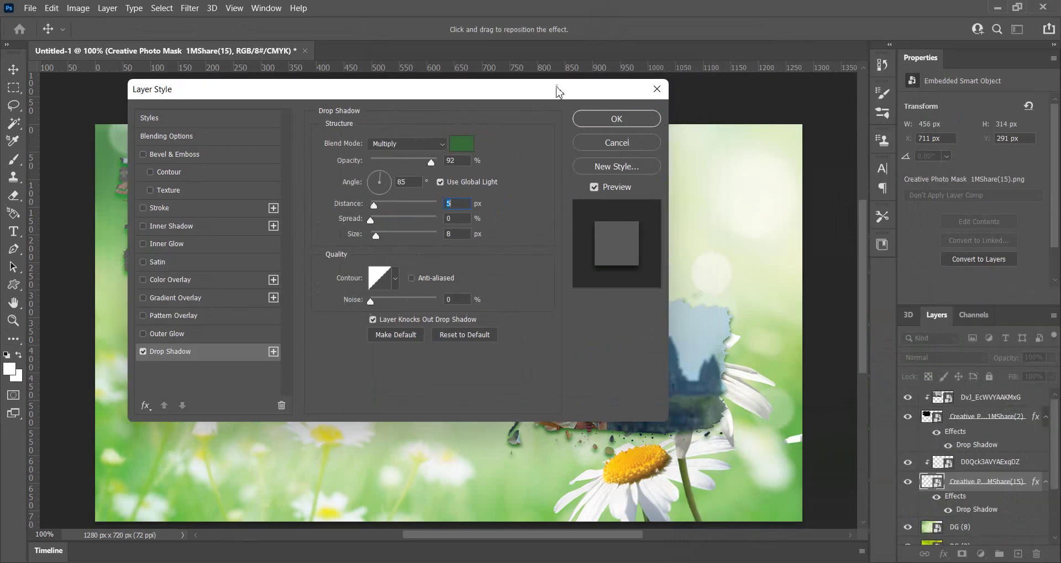
left_click(606, 119)
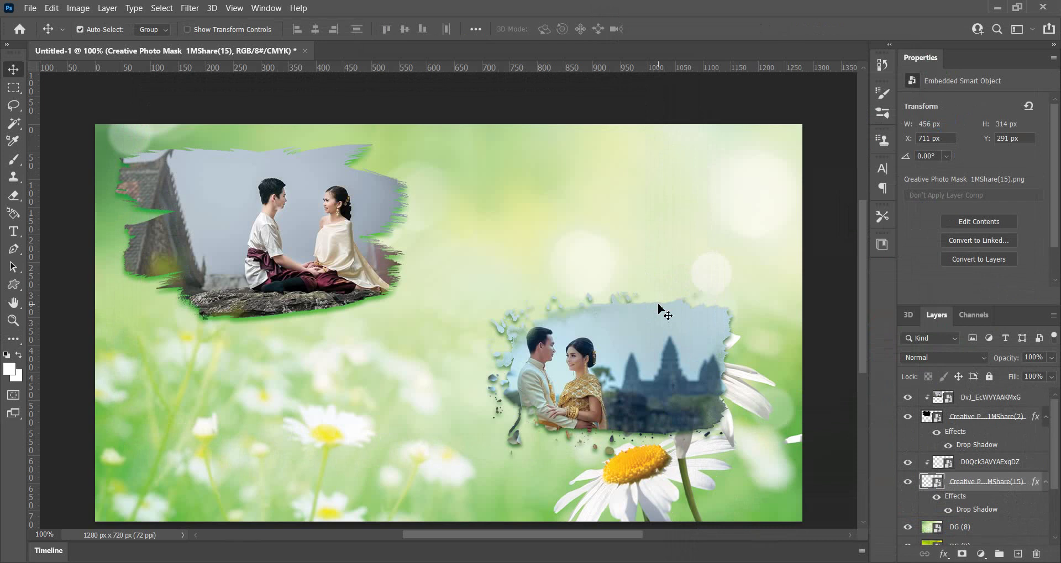
Scale the lower photo and its mask together to 126.63%, nudged slightly left and down
left_click(648, 366)
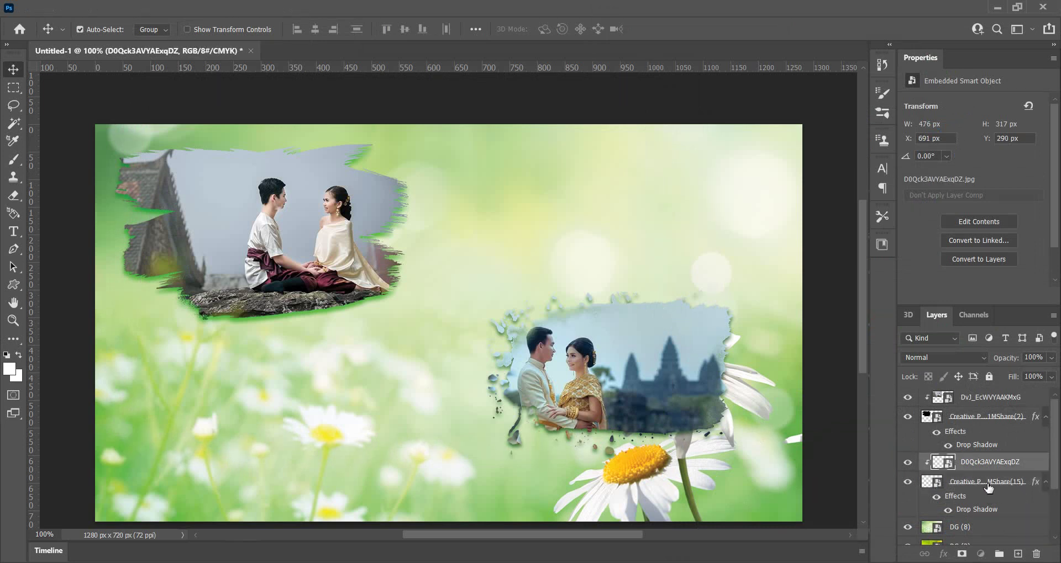
left_click(987, 485, "ctrl")
key("ctrl+t")
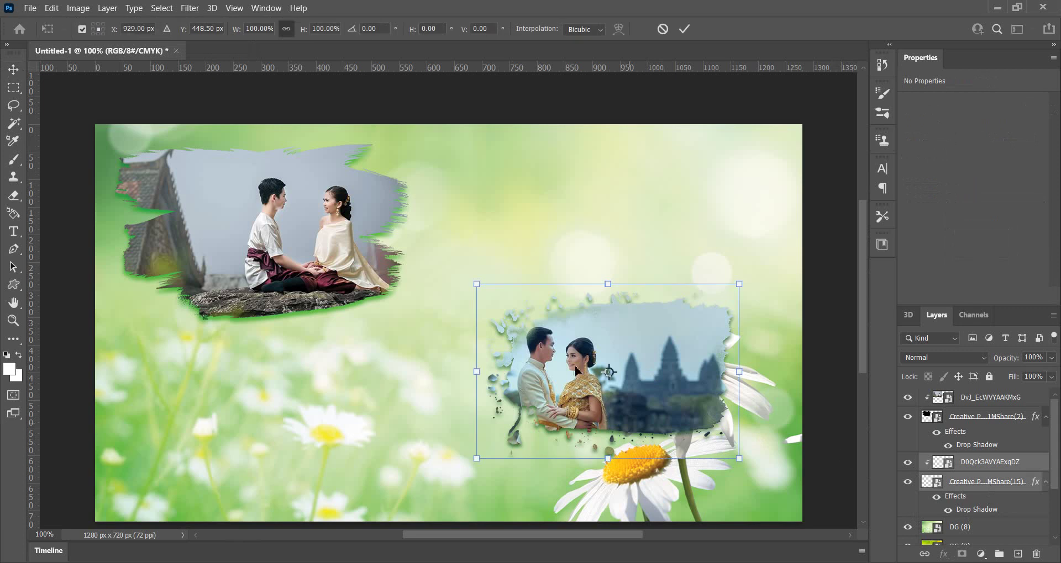
left_click_drag(477, 283, 433, 256)
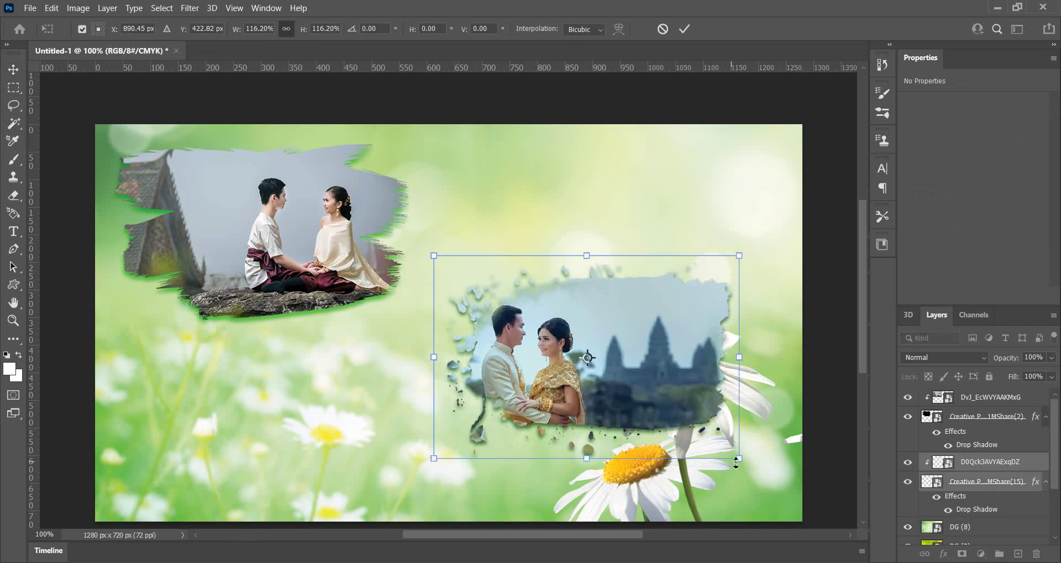
left_click_drag(738, 459, 766, 476)
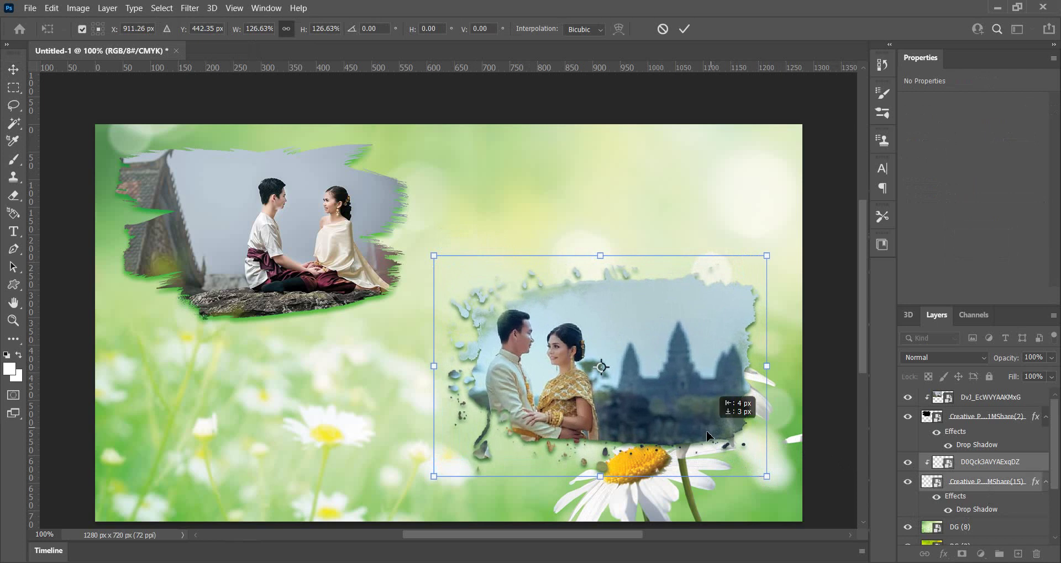
left_click_drag(720, 445, 711, 454)
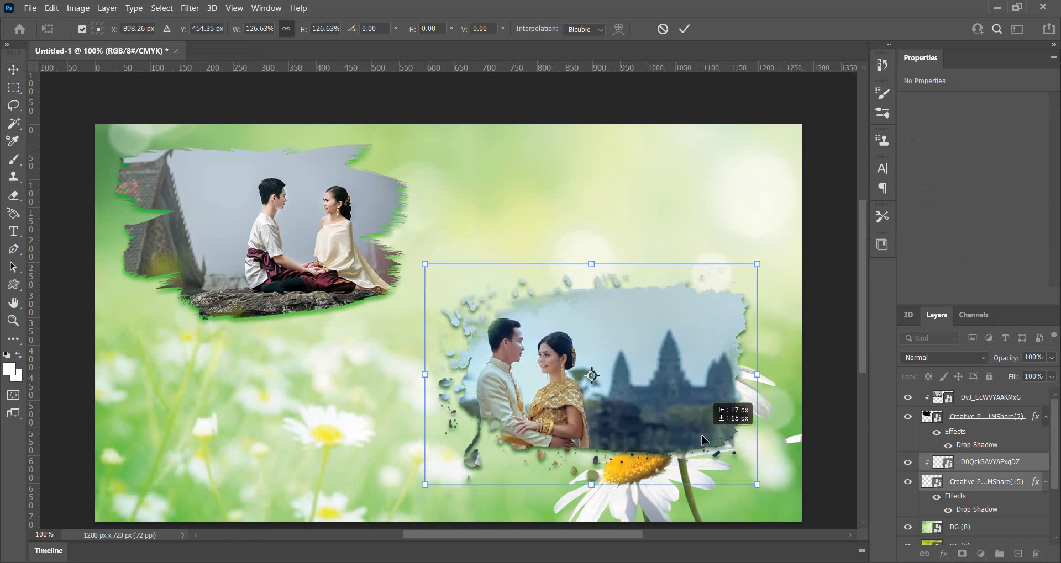
left_click(683, 29)
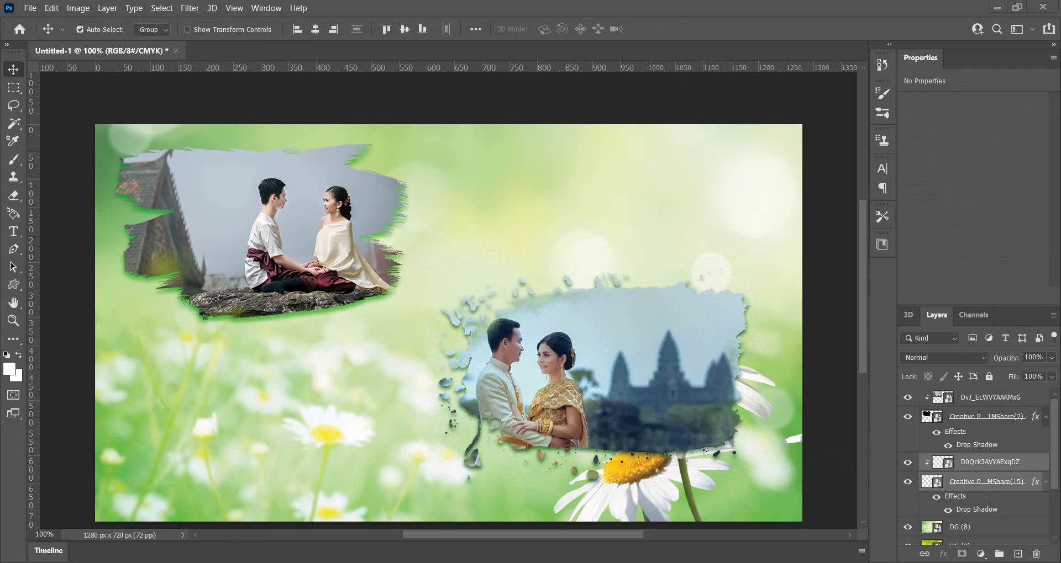
Place logo image 5008348 from the Desktop into the design and move its layer to the top
left_click(147, 547)
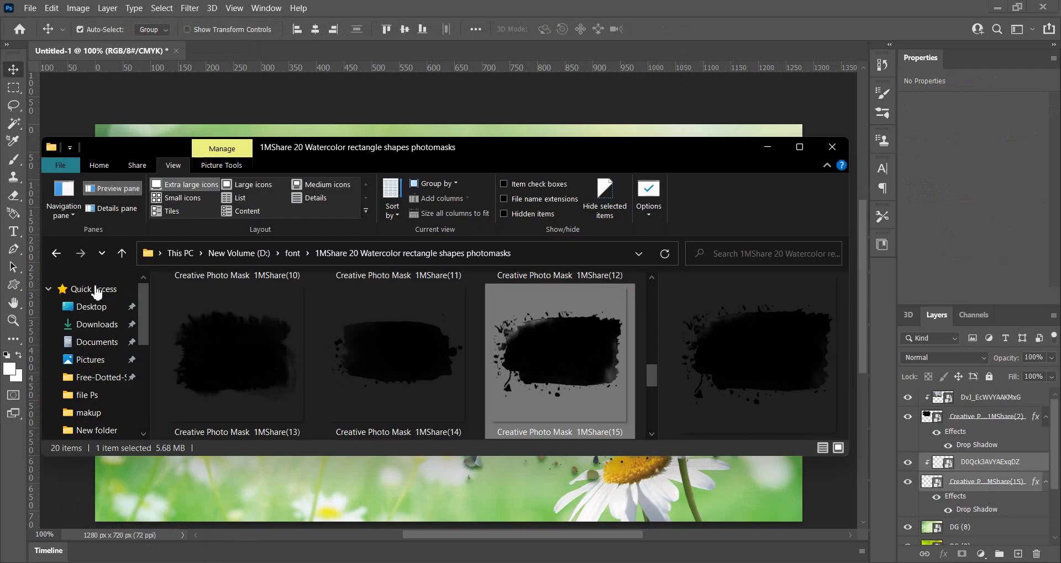
left_click(91, 307)
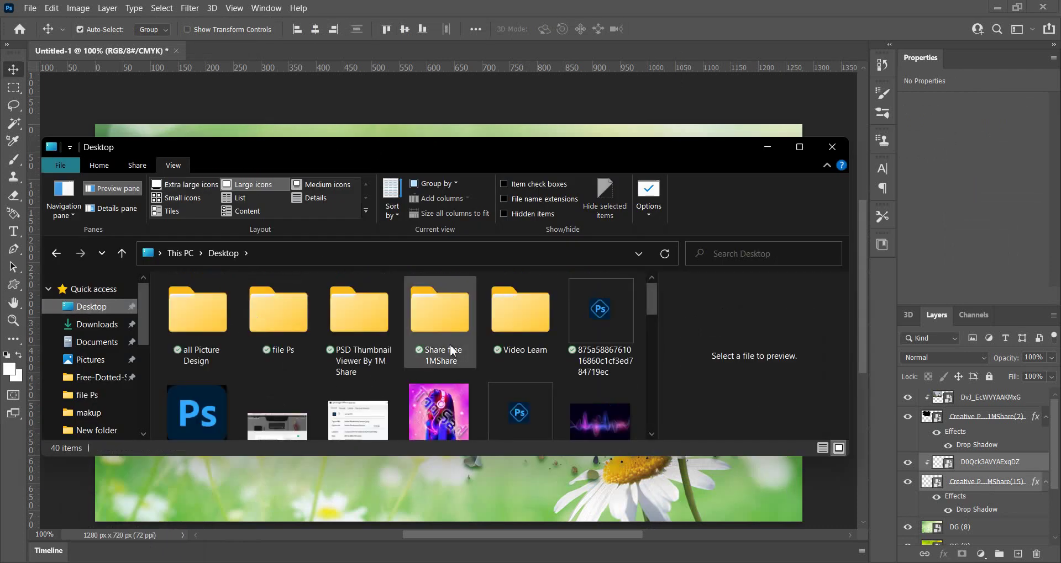
left_click_drag(959, 436, 959, 420)
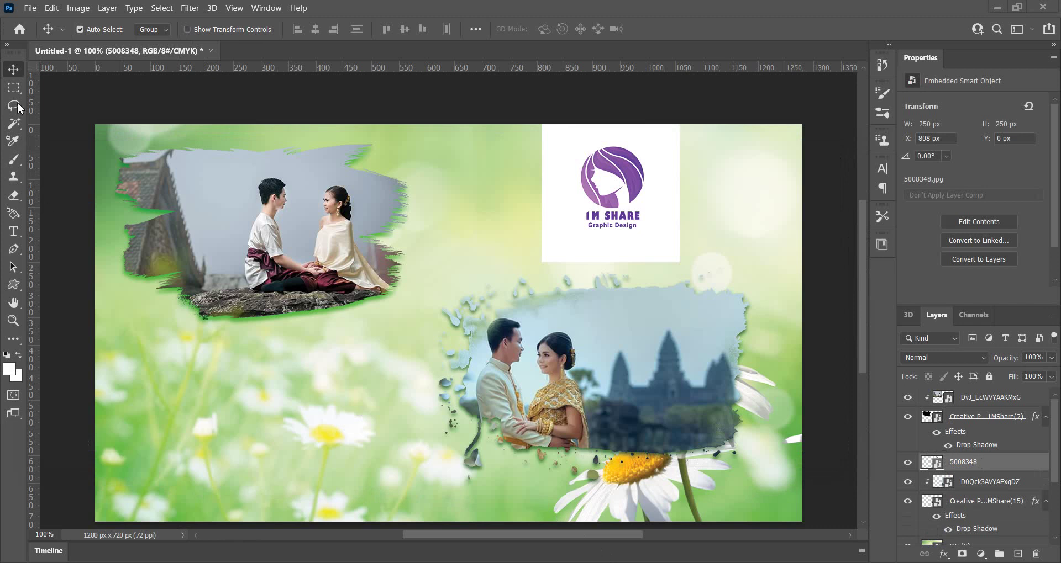
left_click_drag(1011, 464, 998, 386)
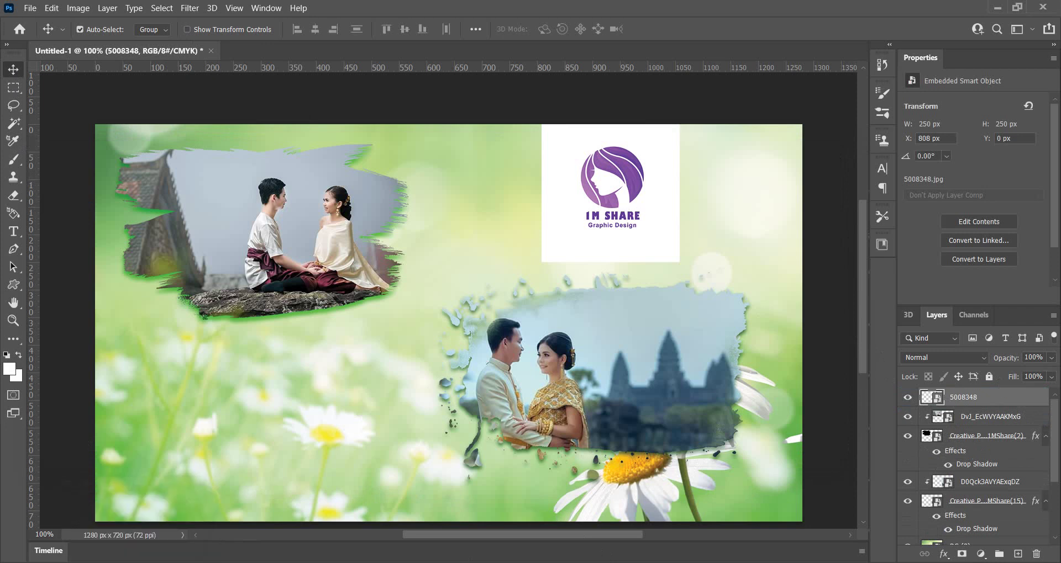
key("alt+Tab")
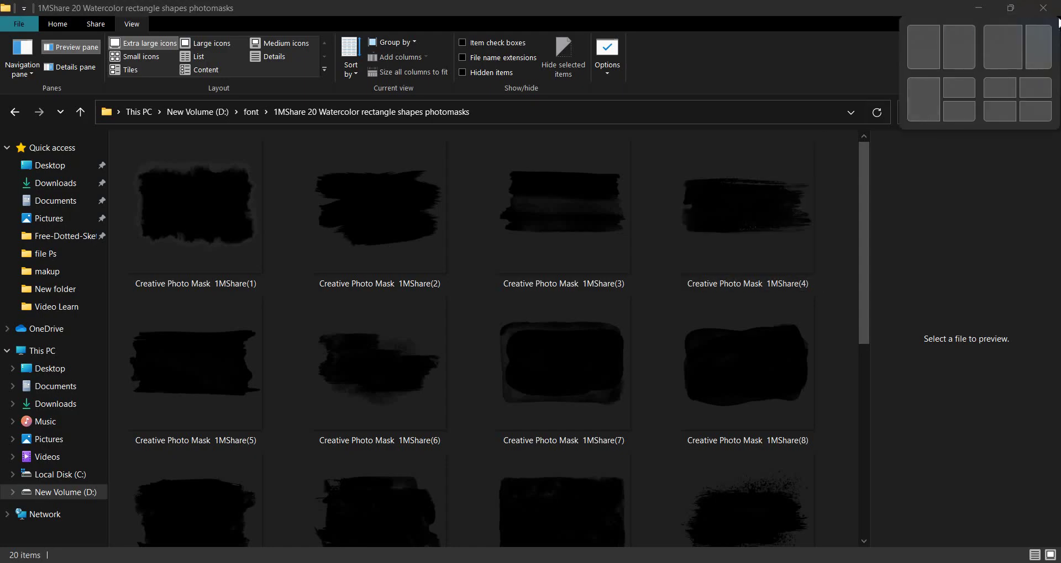
Scroll the photomasks folder to Creative Photo Mask 1MShare(12) and drag it onto the canvas
left_click(1011, 8)
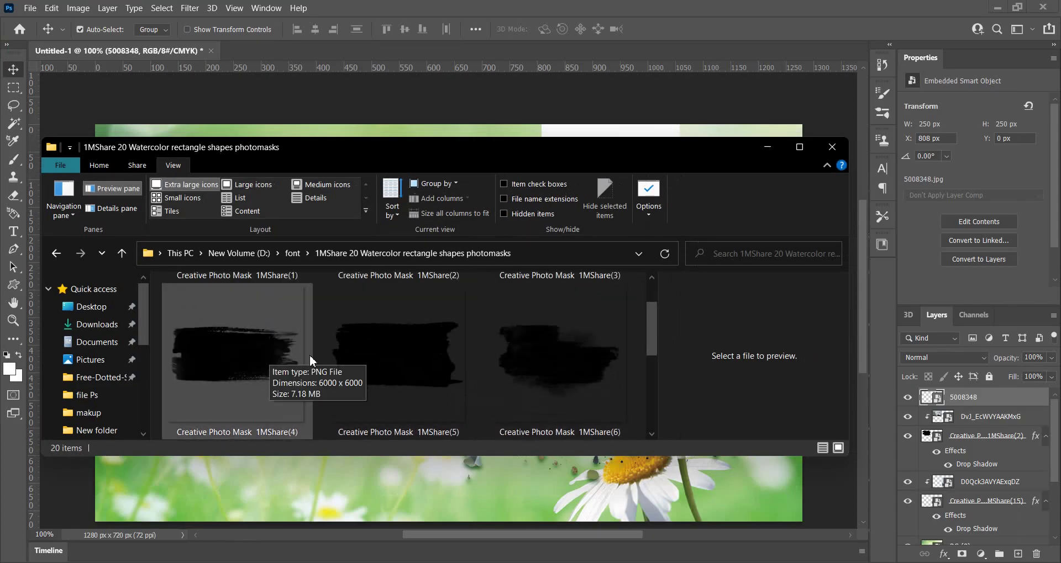
scroll(242, 363, "down", 1)
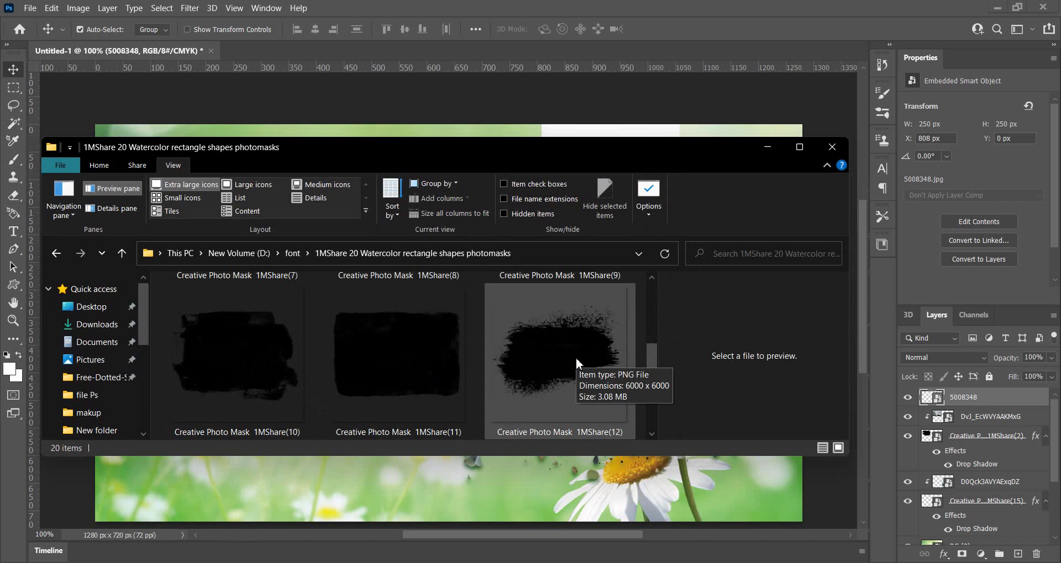
scroll(497, 360, "down", 1)
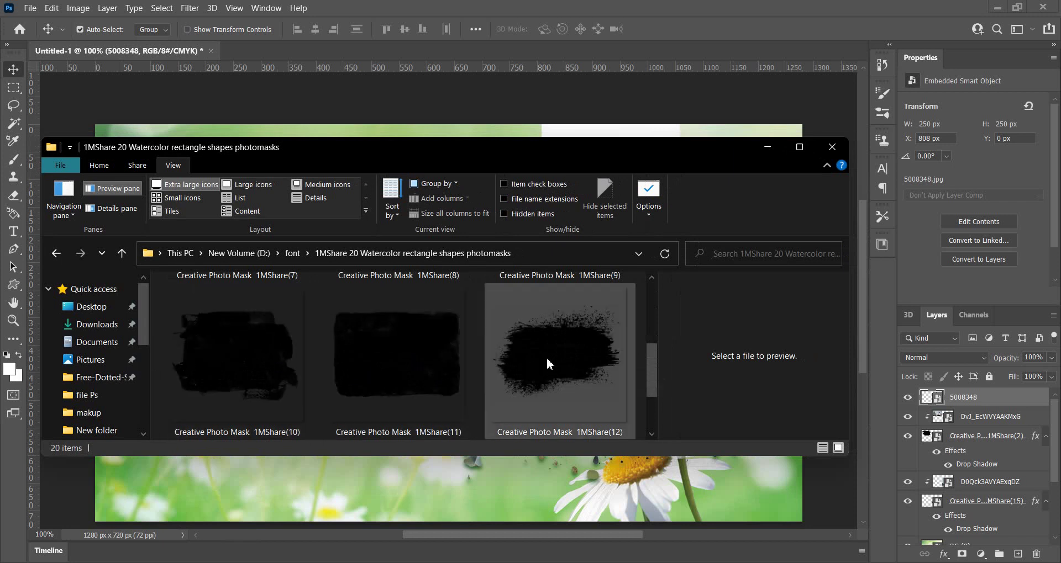
left_click_drag(546, 357, 397, 470)
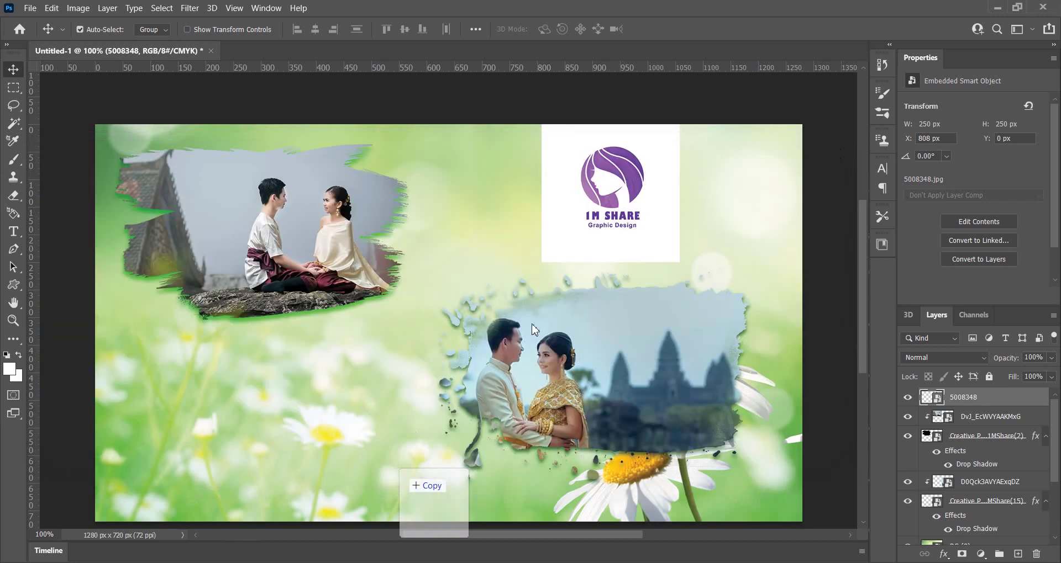
Place Creative Photo Mask 1MShare(12) and move it up toward the top-right logo
left_click_drag(534, 330, 541, 325)
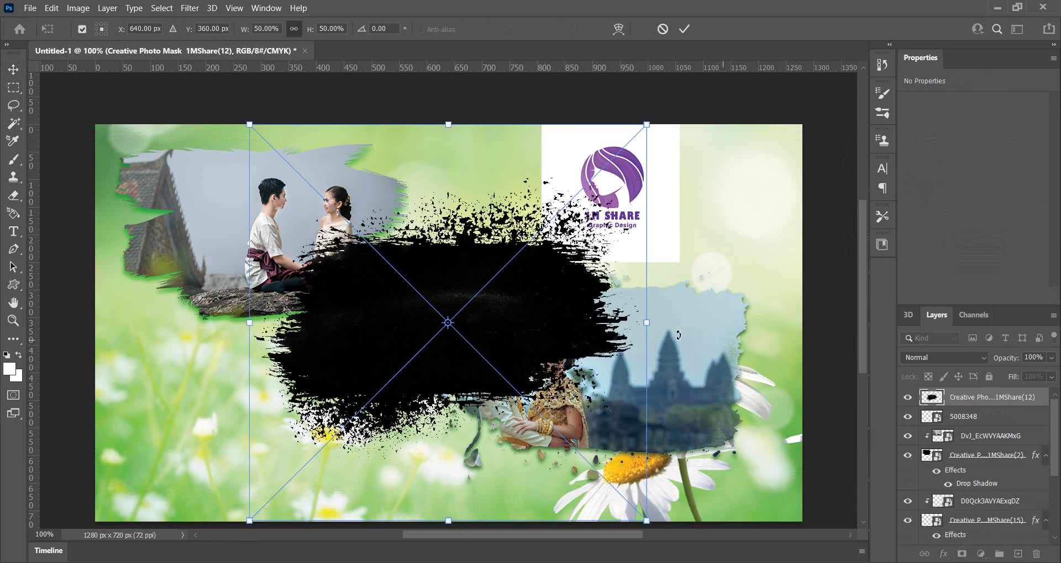
left_click_drag(579, 339, 683, 302)
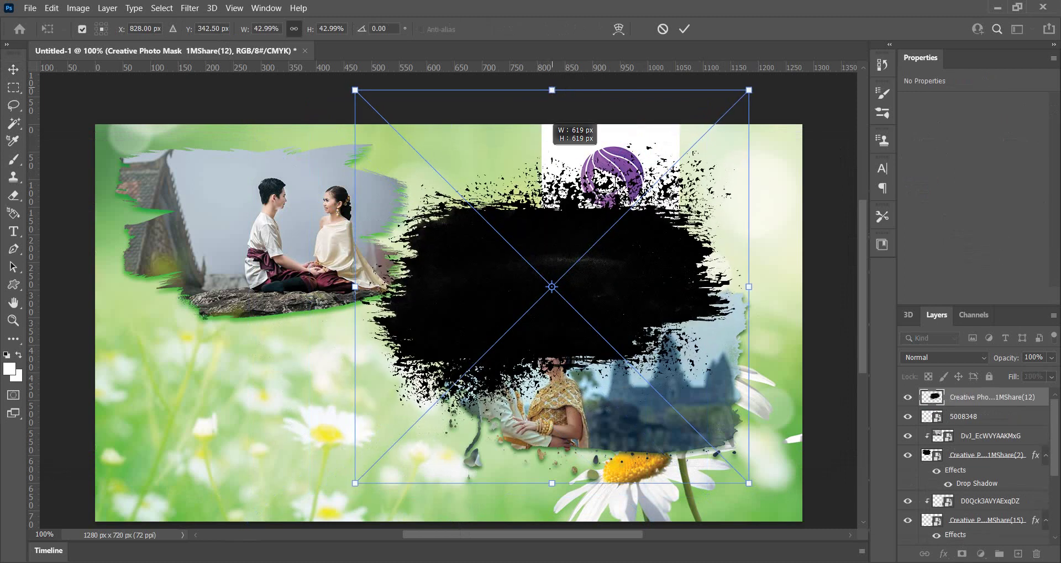
left_click_drag(552, 89, 541, 208)
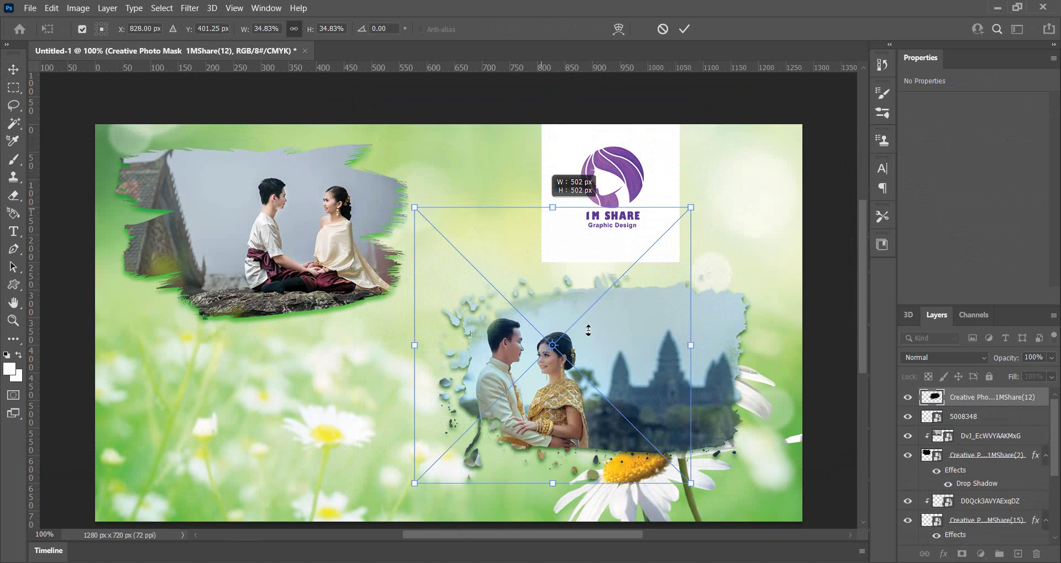
left_click_drag(614, 375, 676, 239)
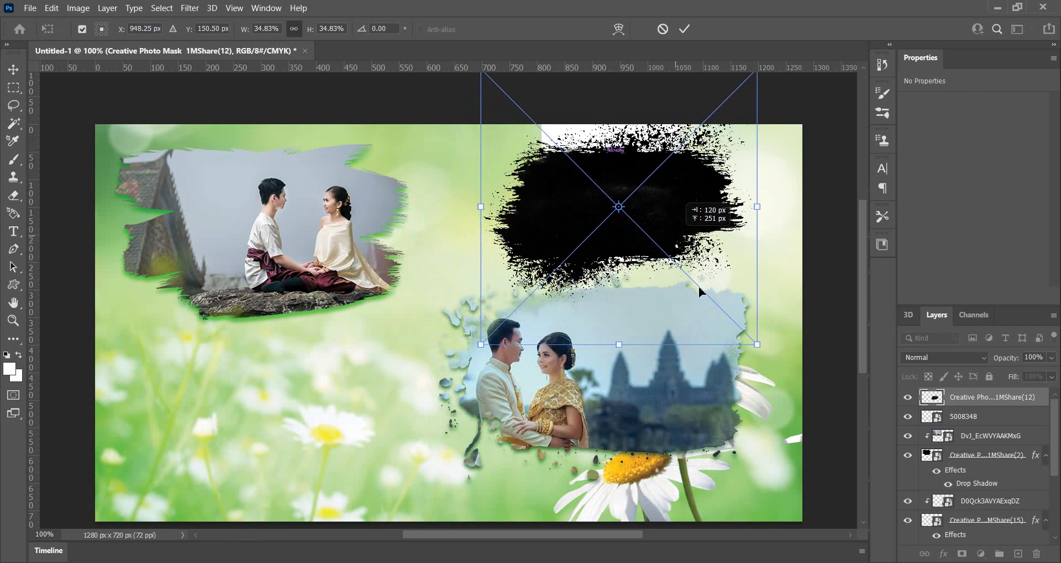
Scale the brush mask to 22.95% over the logo and stack layer 5008348 above it
left_click(757, 346)
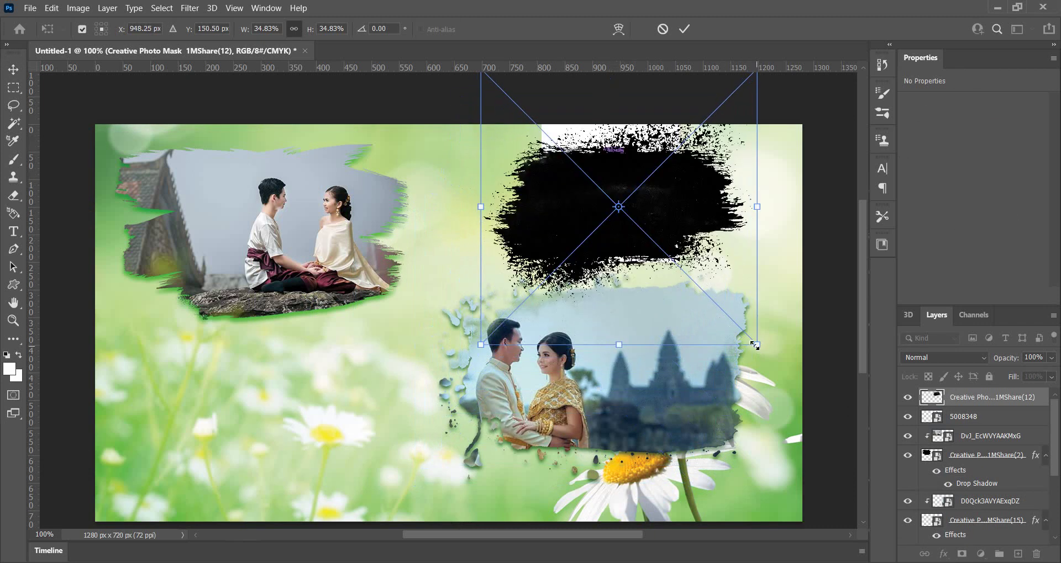
left_click_drag(756, 346, 709, 297)
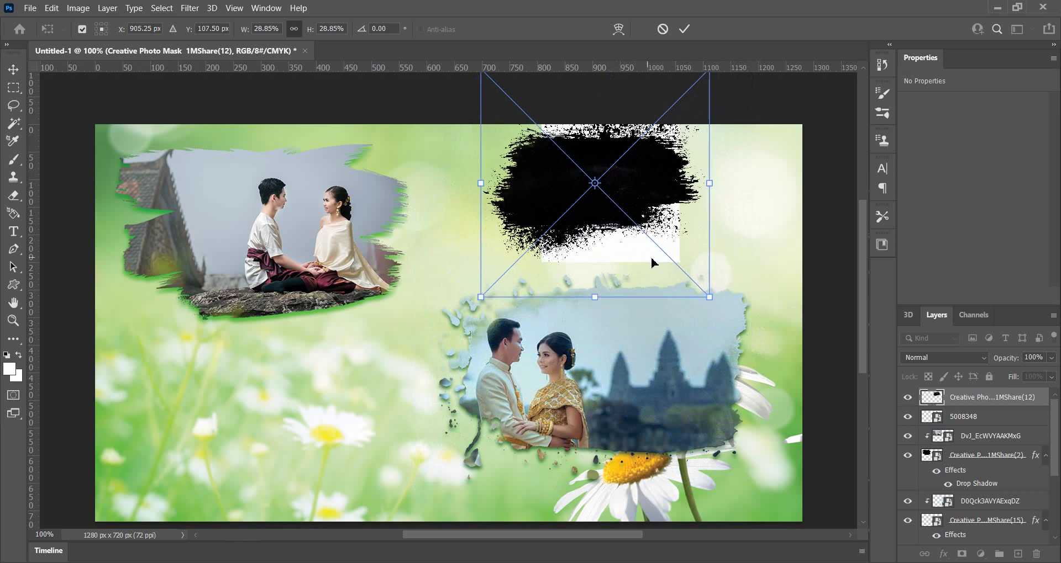
left_click_drag(652, 261, 668, 268)
left_click_drag(725, 304, 678, 257)
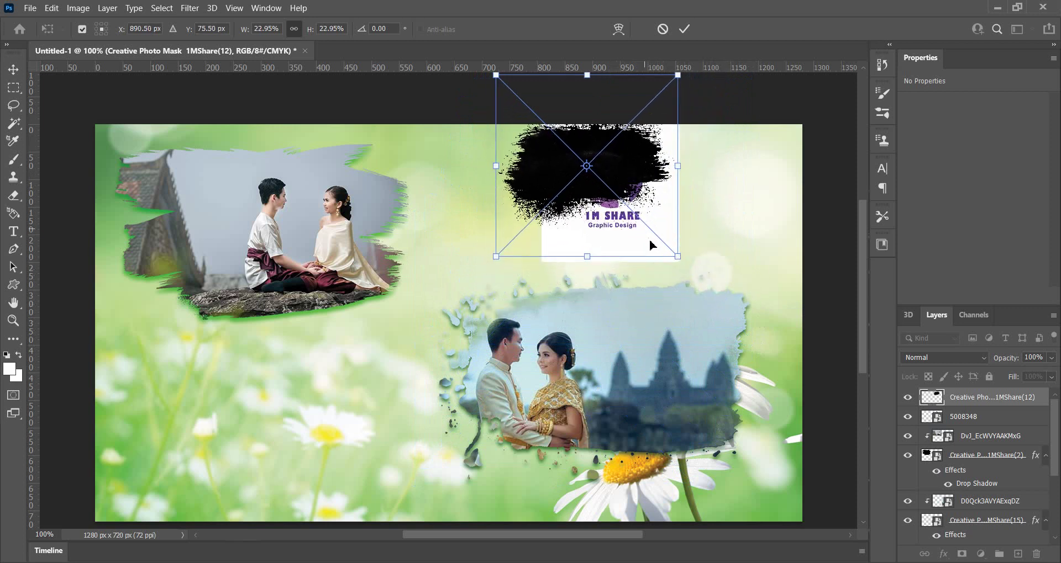
left_click_drag(652, 245, 676, 270)
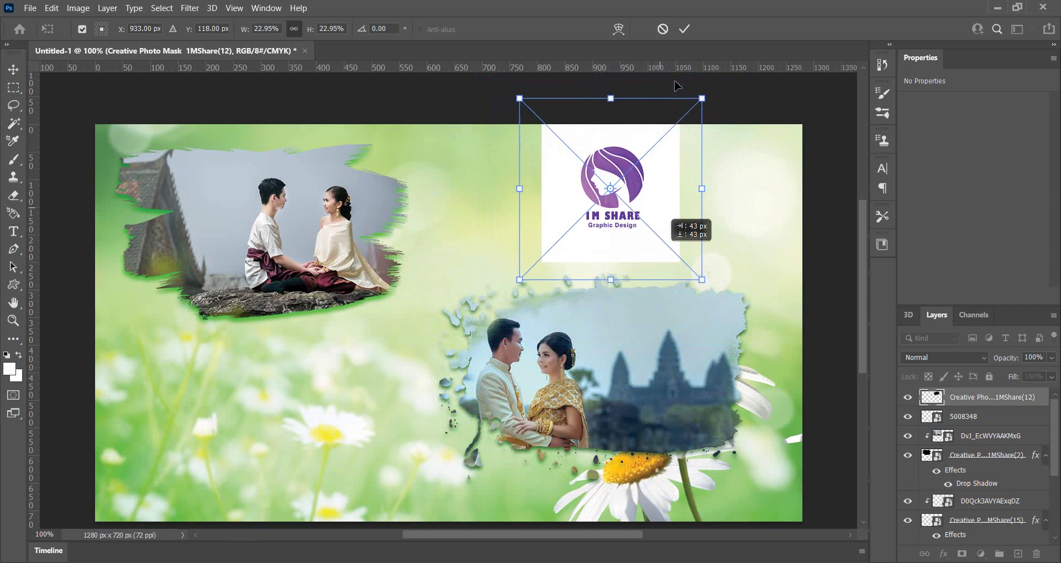
left_click(684, 28)
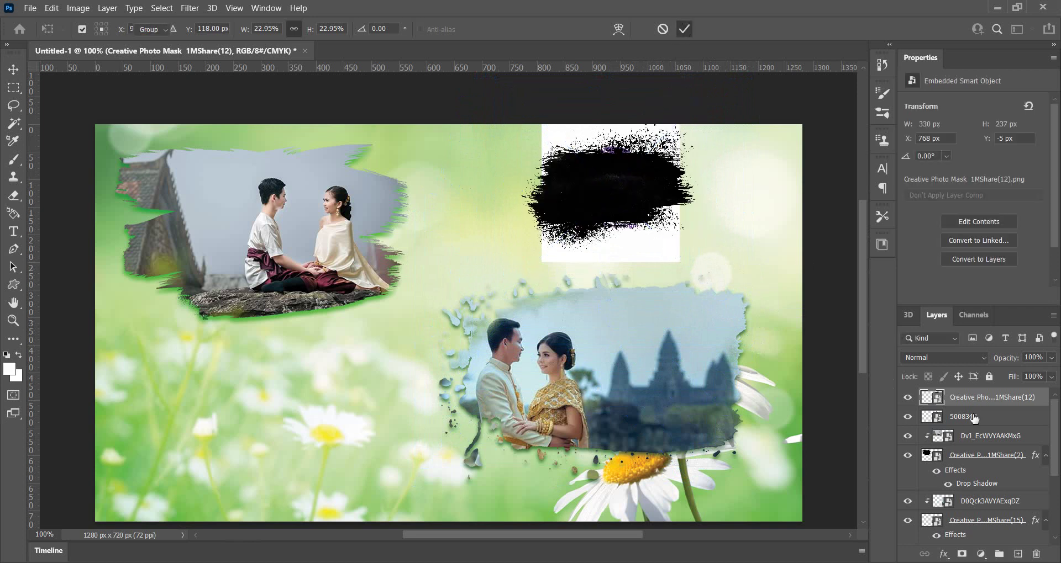
left_click_drag(973, 419, 1003, 399)
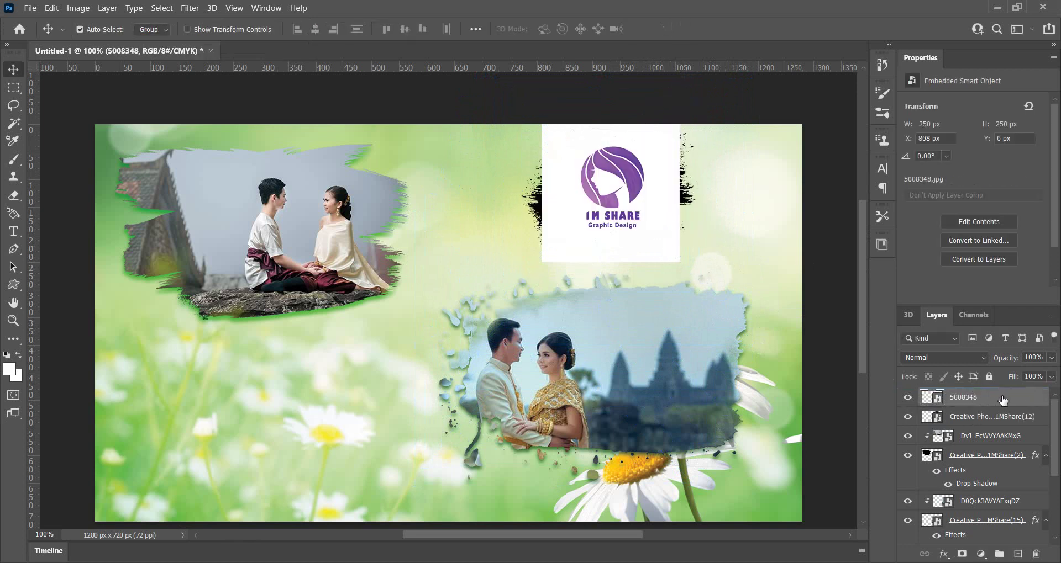
Clip logo 5008348 into the brush mask and scale it to about 60% (302×301 px)
right_click(1013, 395)
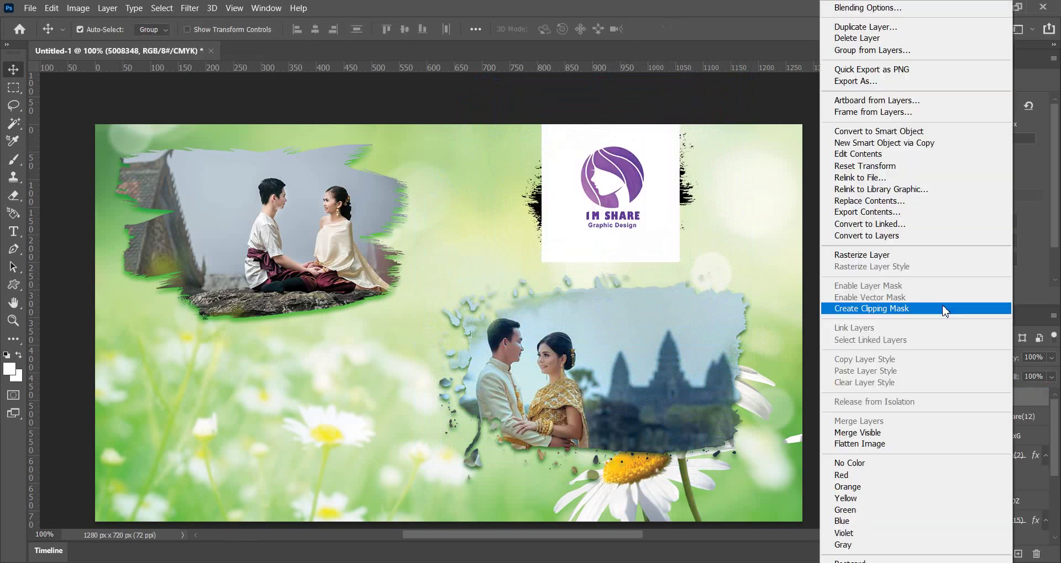
left_click(907, 311)
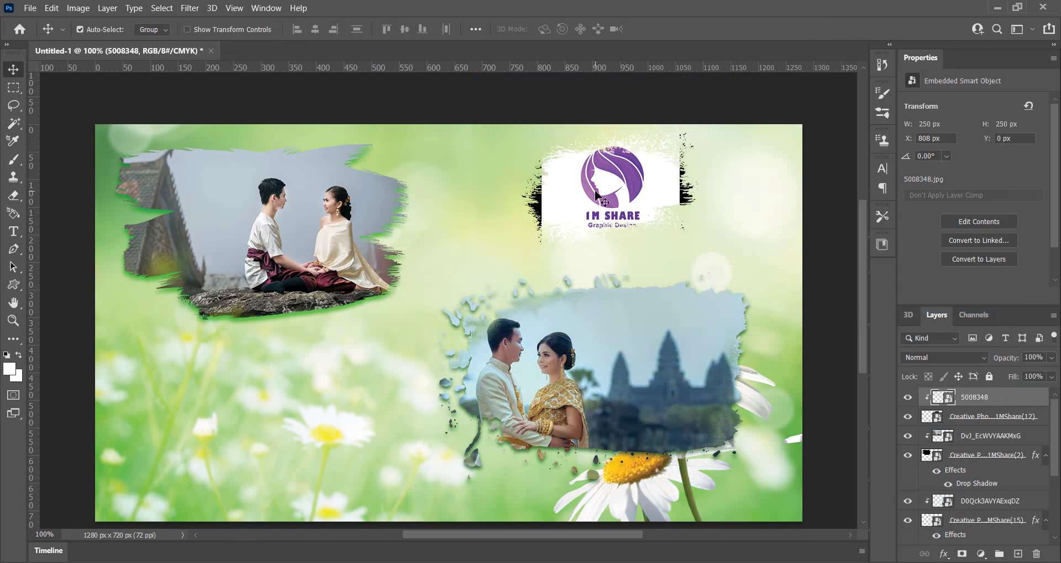
key("ctrl+t")
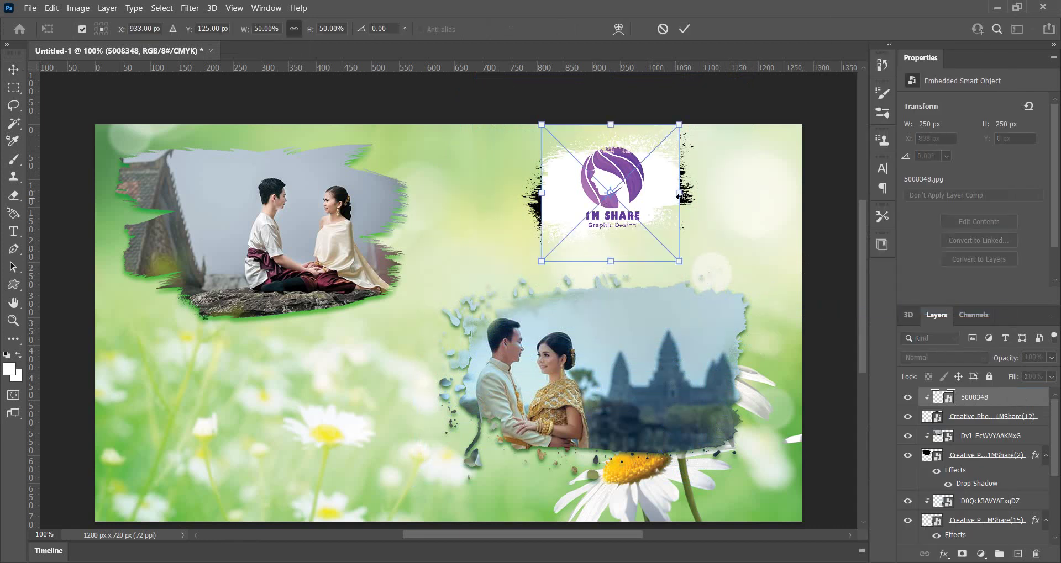
mouse_move(685, 200)
left_mouse_down()
mouse_move(700, 205)
mouse_move(579, 229)
left_mouse_up()
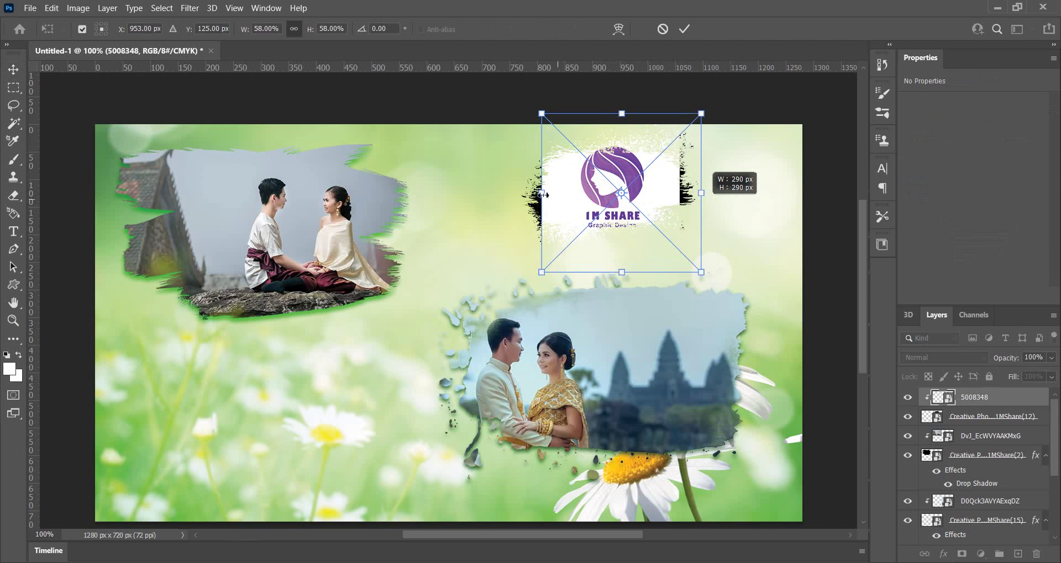
left_click_drag(543, 195, 519, 194)
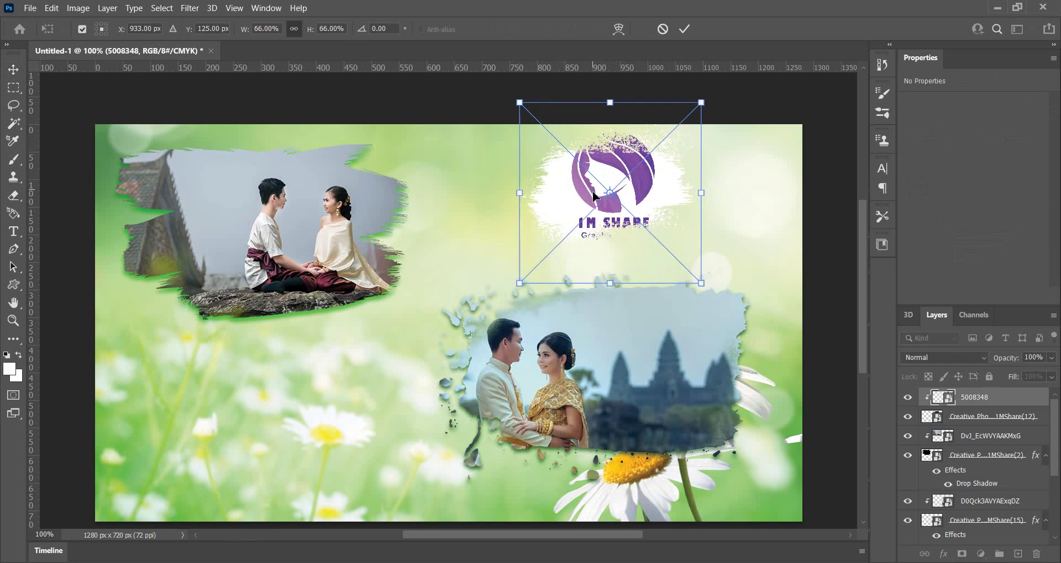
left_click_drag(593, 195, 594, 198)
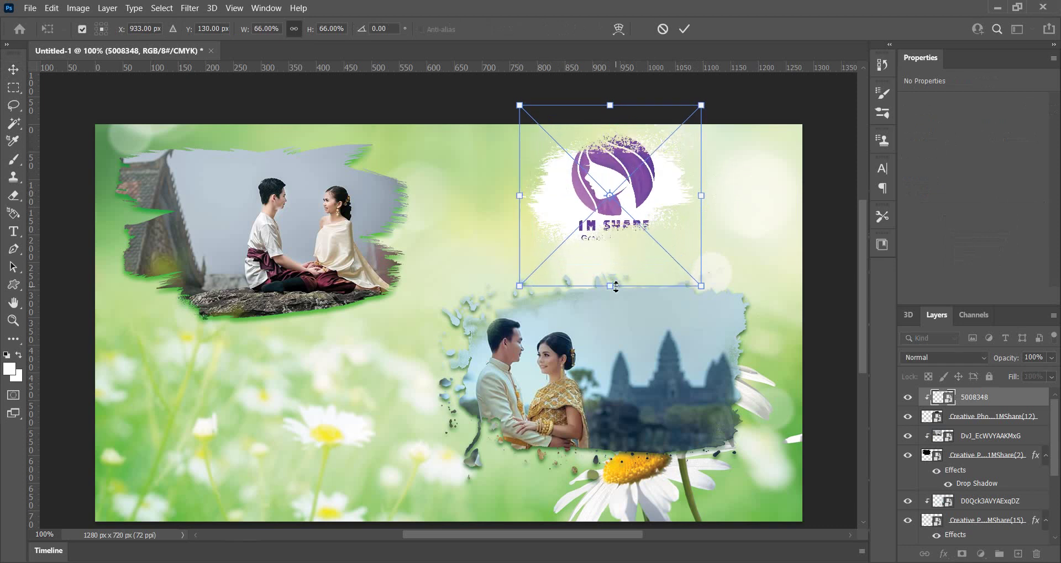
left_click_drag(616, 286, 618, 275)
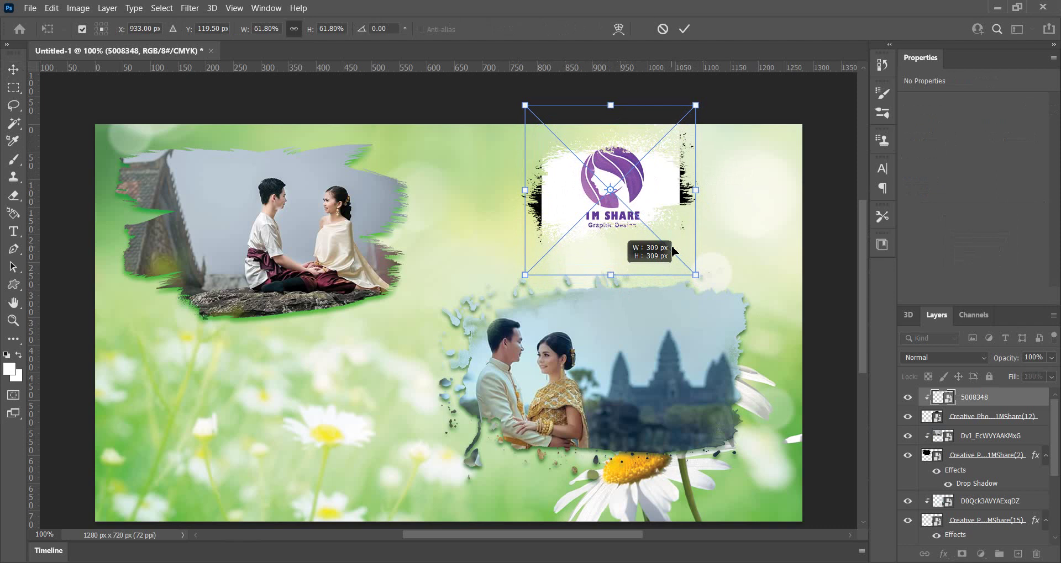
left_click_drag(611, 278, 617, 270)
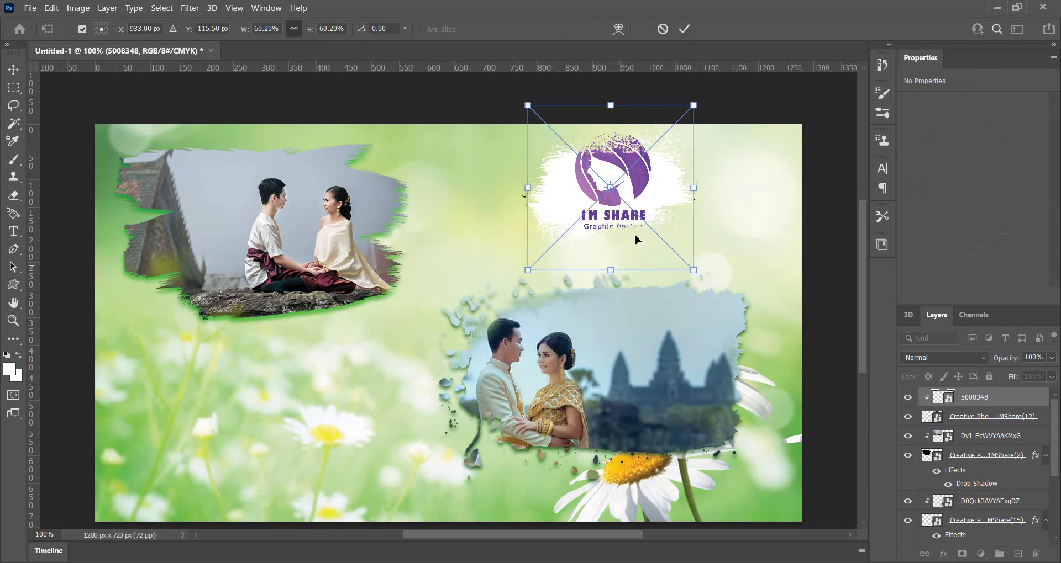
left_click(683, 29)
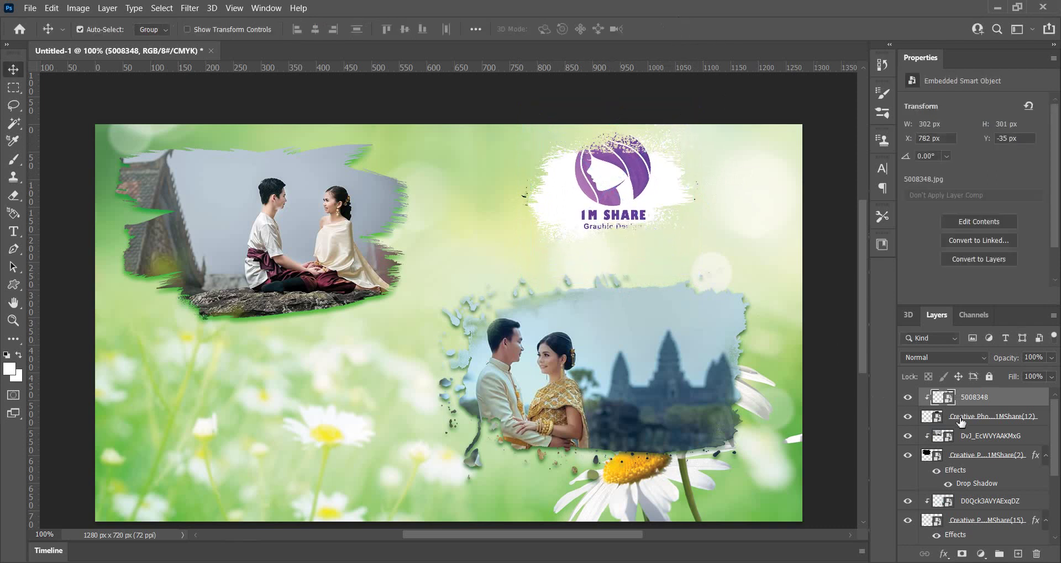
Shrink the brush mask slightly and shift it right and up around the logo
key("alt+bracketleft")
key("ctrl+t")
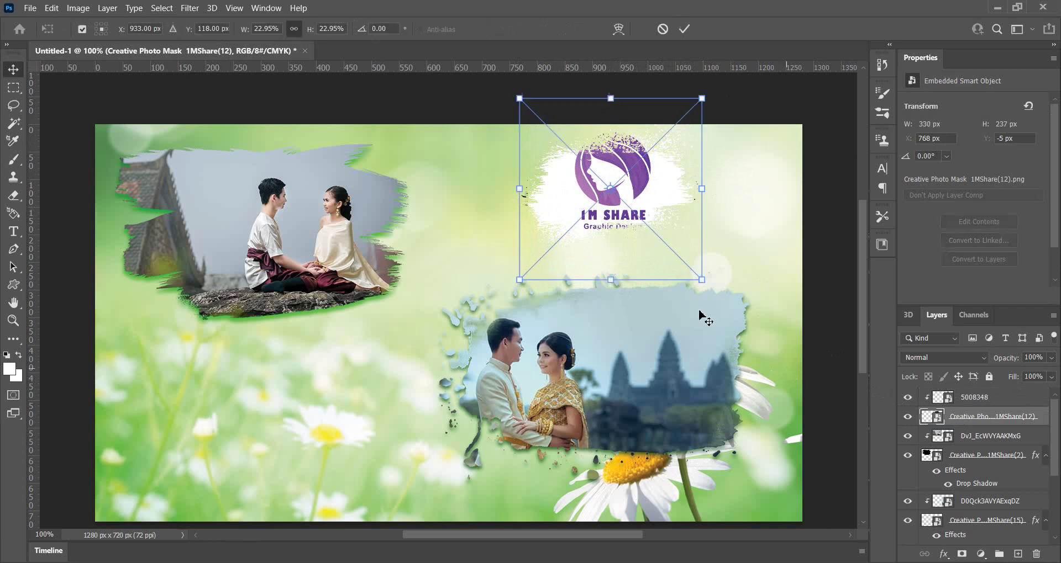
left_click_drag(702, 190, 702, 193)
left_click_drag(691, 195, 681, 197)
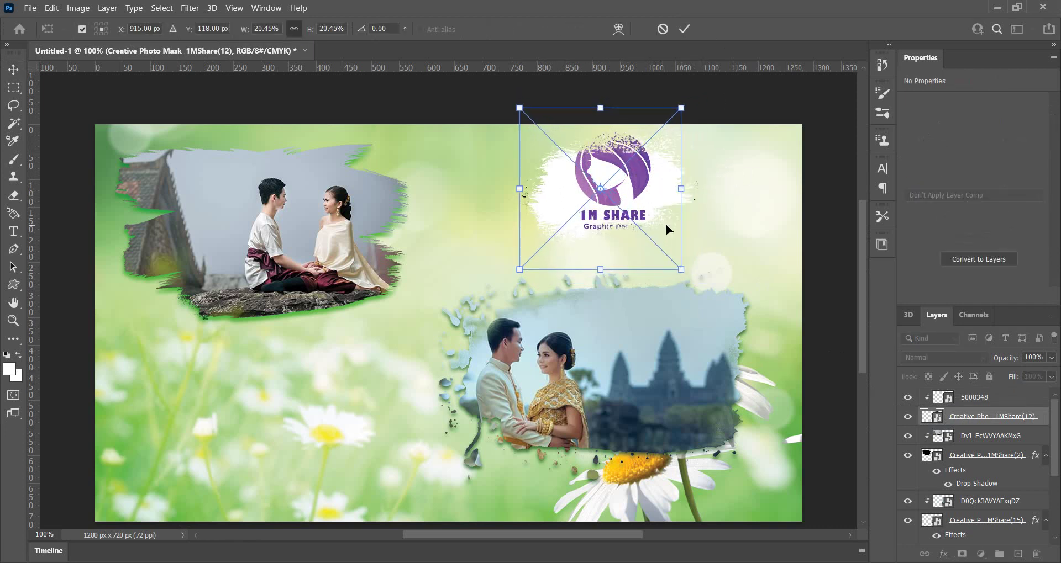
left_click_drag(647, 232, 659, 229)
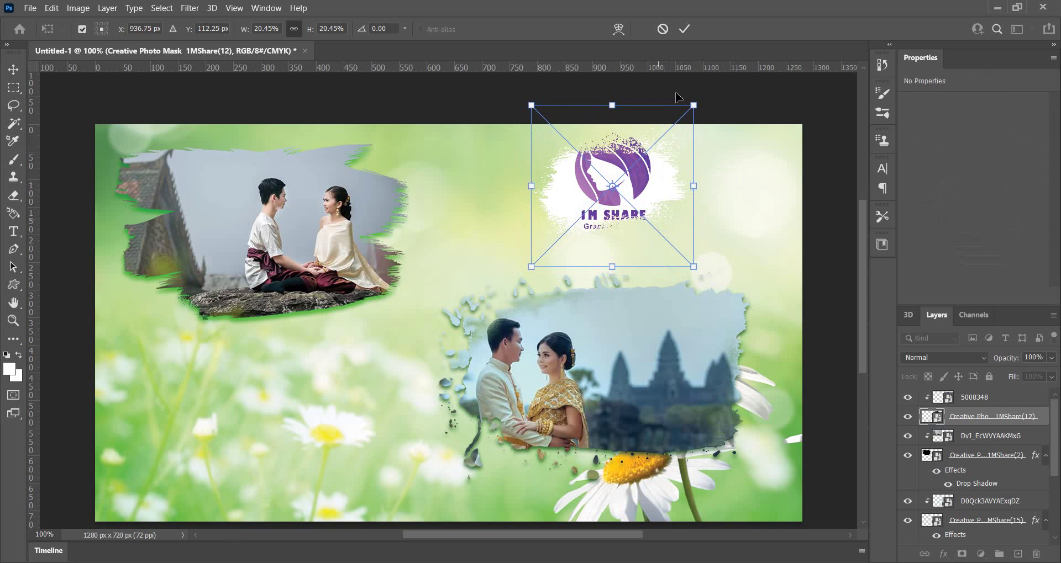
left_click(684, 29)
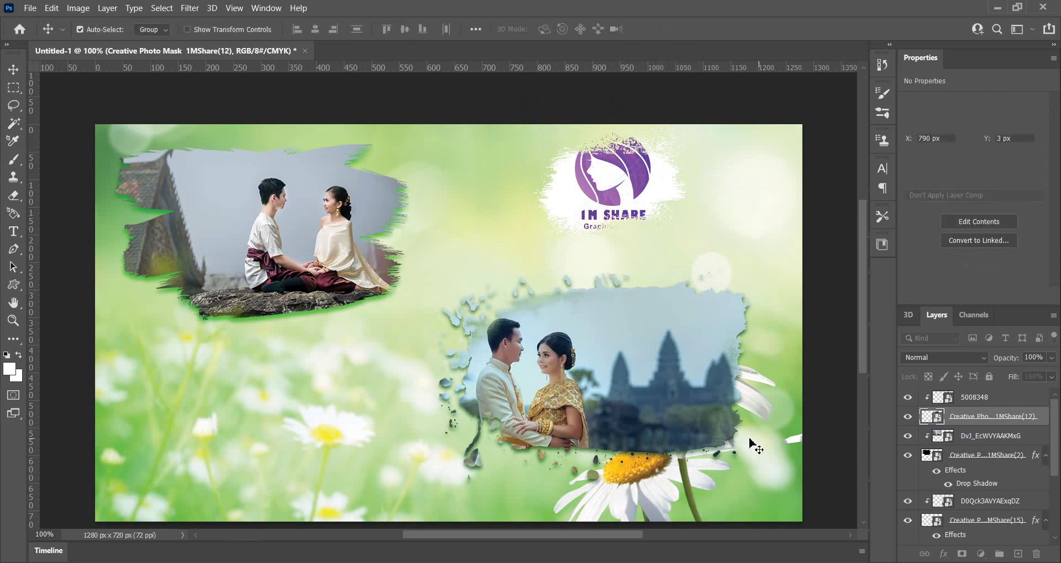
Nudge and slightly shrink the logo, then duplicate layer 5008348
left_click_drag(610, 202, 611, 204)
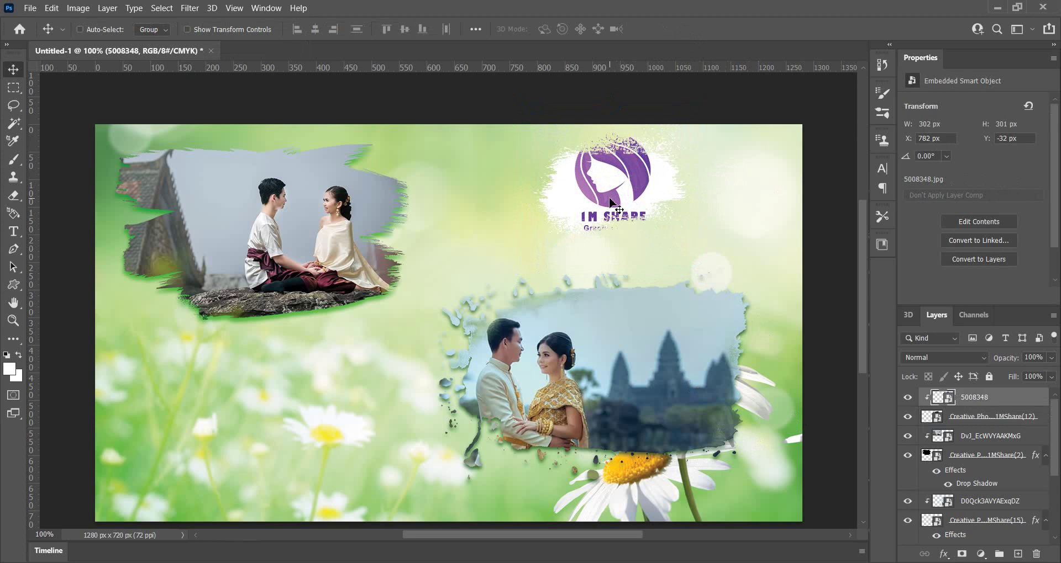
key("ctrl+t")
left_click_drag(679, 193, 694, 193)
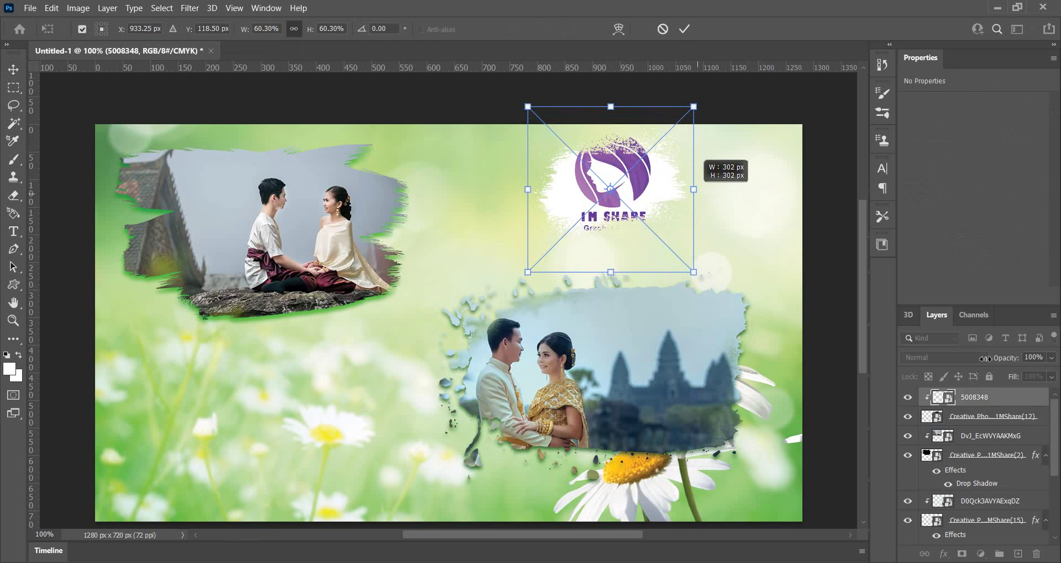
key("Return")
left_click_drag(974, 397, 1018, 553)
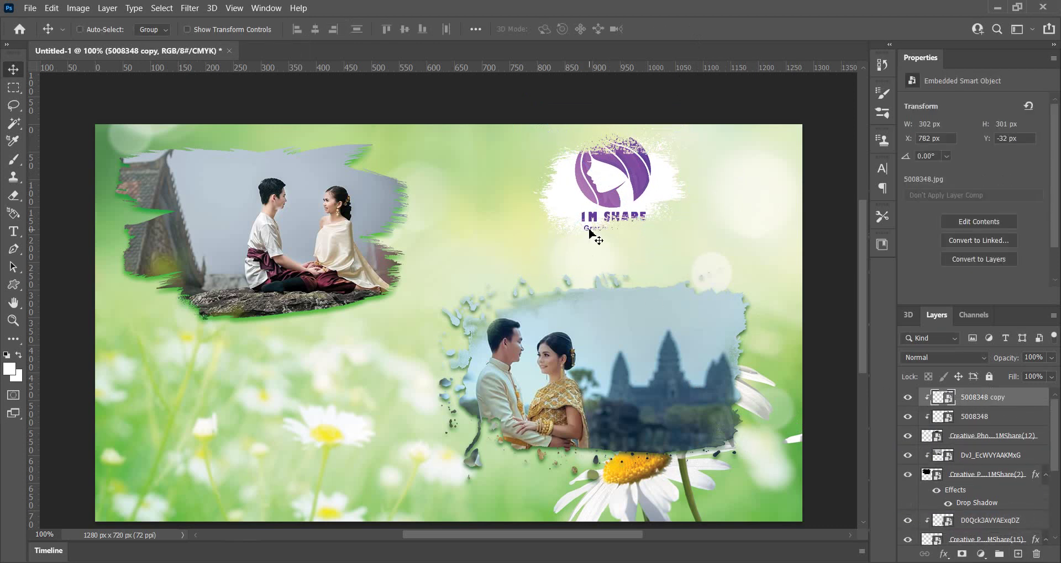
Scale the 5008348 copy logo to 43.90% and move it up and right inside the brush shape
key("ctrl+t")
left_click_drag(695, 190, 659, 238)
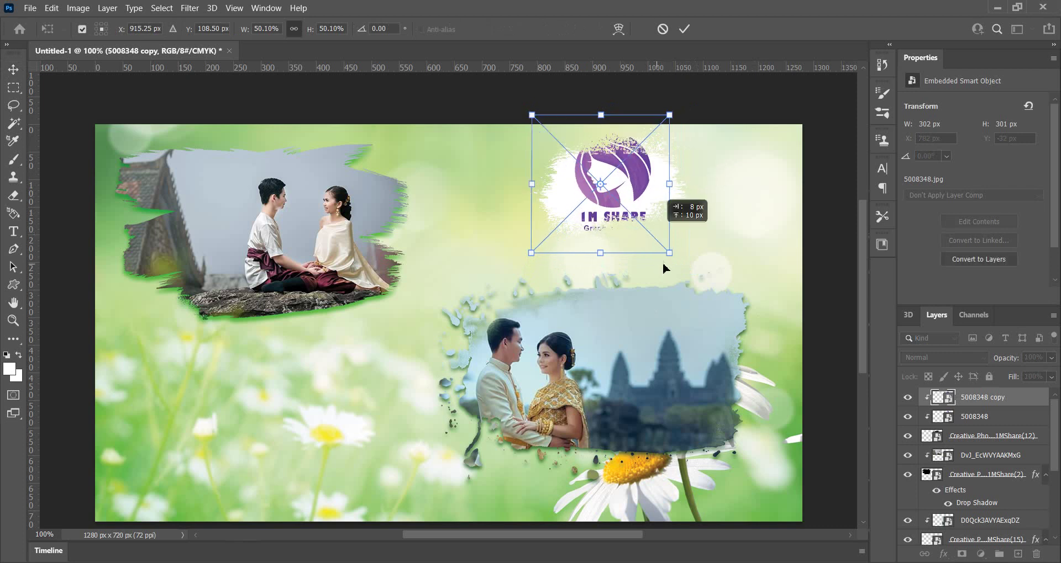
mouse_move(658, 233)
left_mouse_down()
mouse_move(671, 255)
mouse_move(643, 237)
left_mouse_up()
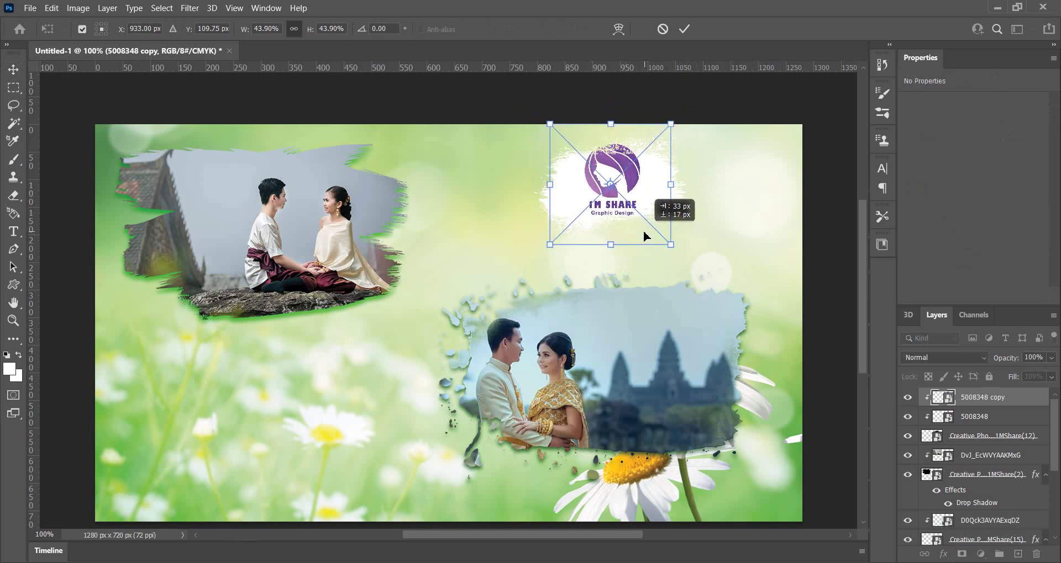
left_click(684, 30)
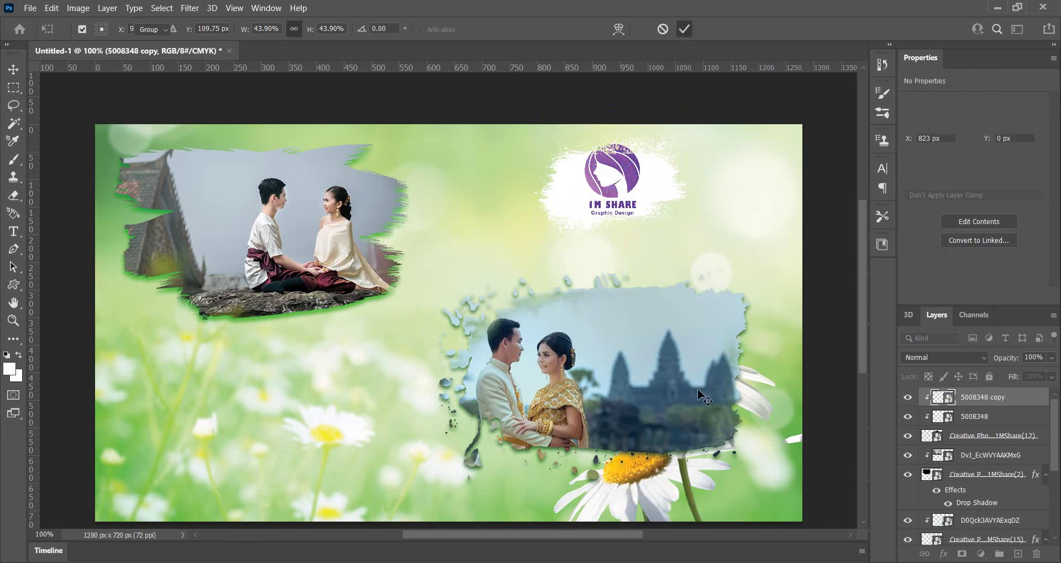